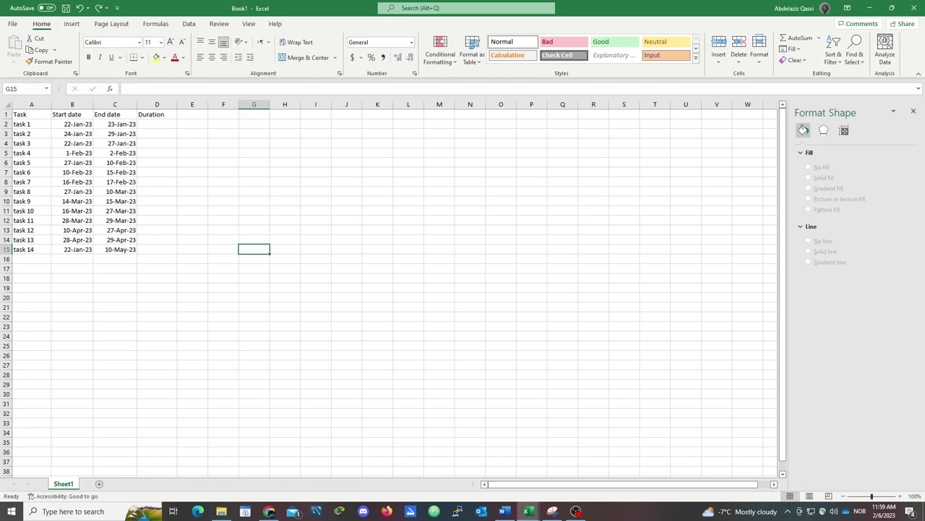
Step: Enter the formula =C2-B2 in D2 to compute the first task's duration
left_click(32, 114)
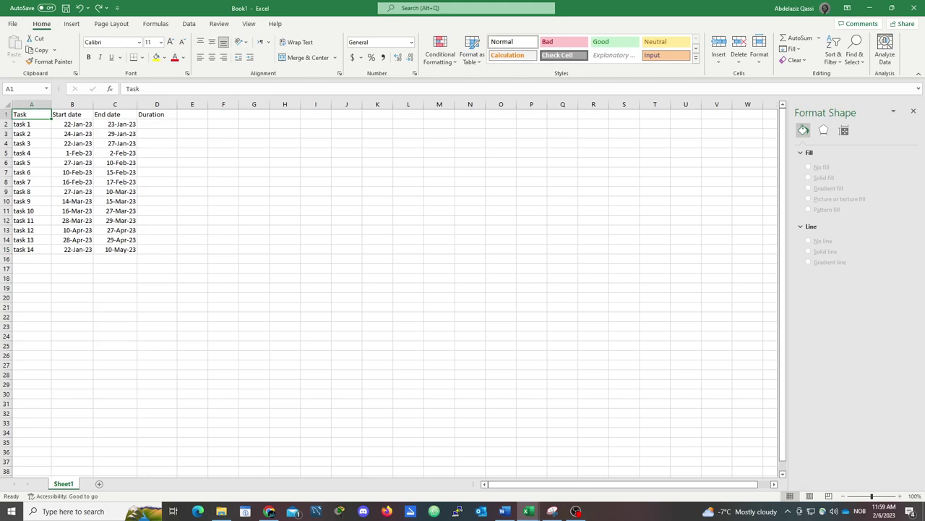
left_click(157, 123)
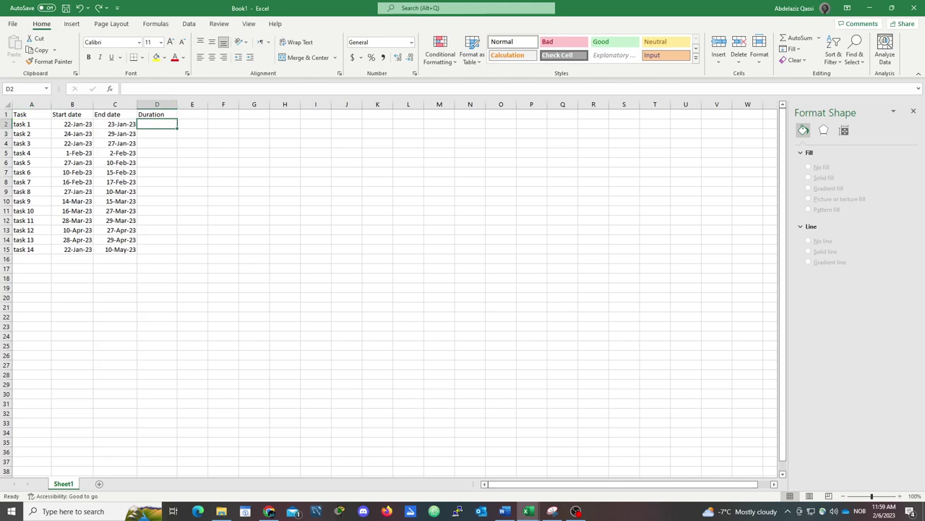
left_click(115, 123)
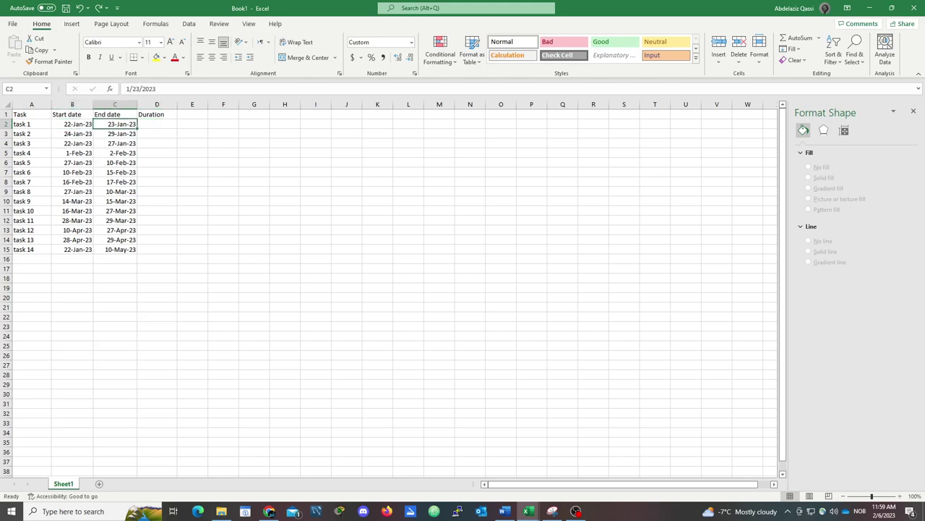
left_click(157, 124)
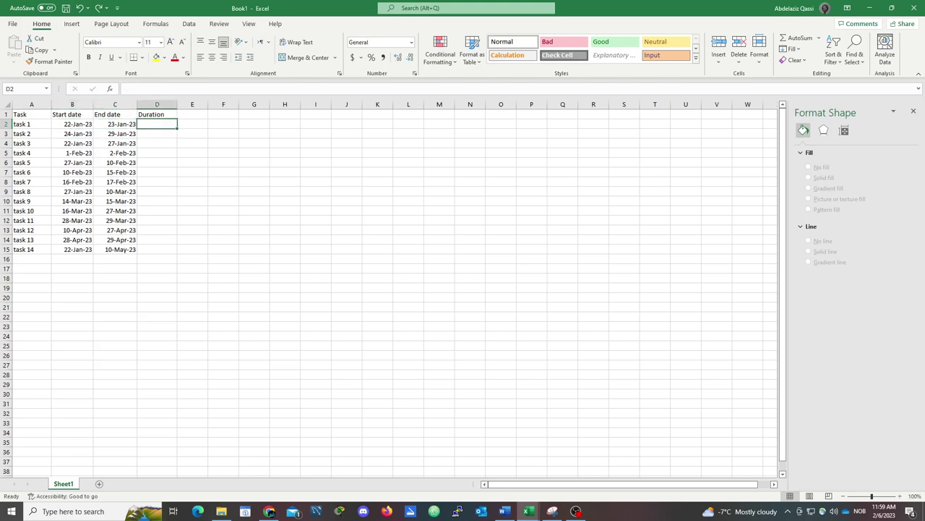
type("=")
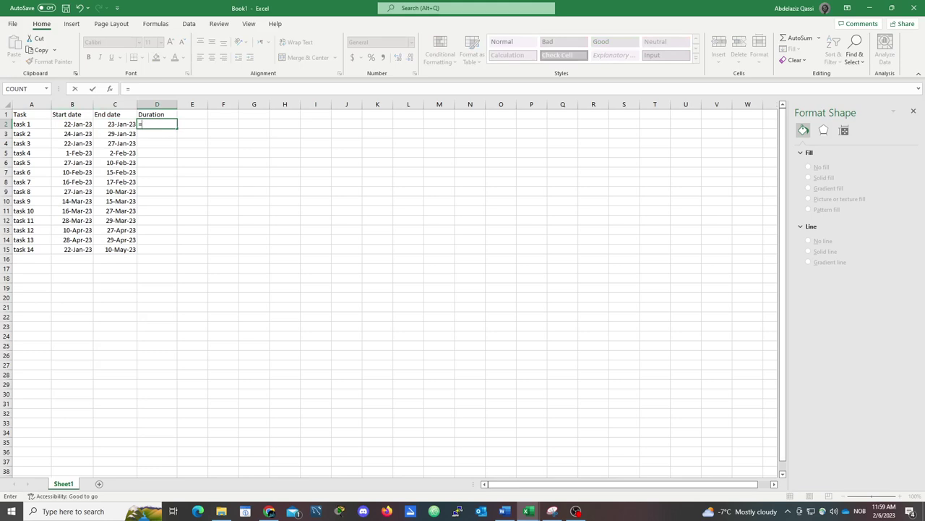
type("C")
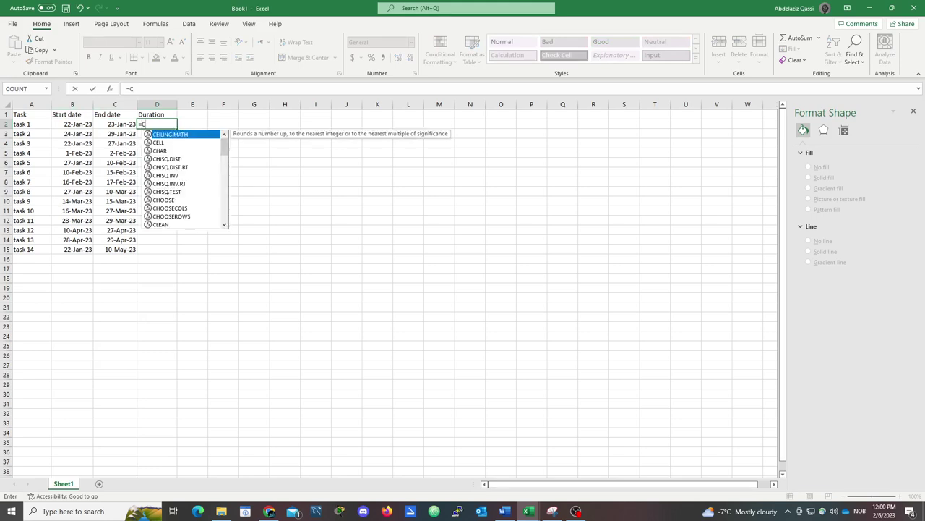
type("2")
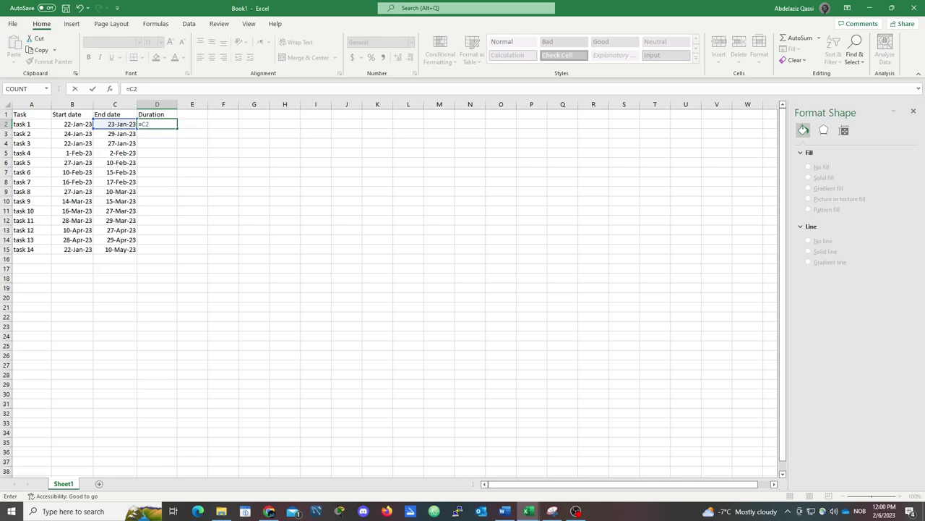
type("-")
type("B")
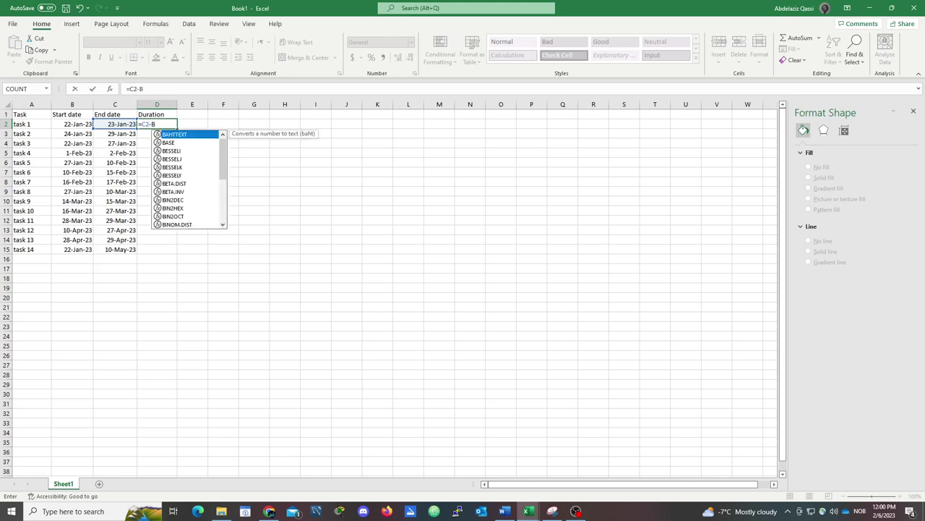
type("2")
key("Return")
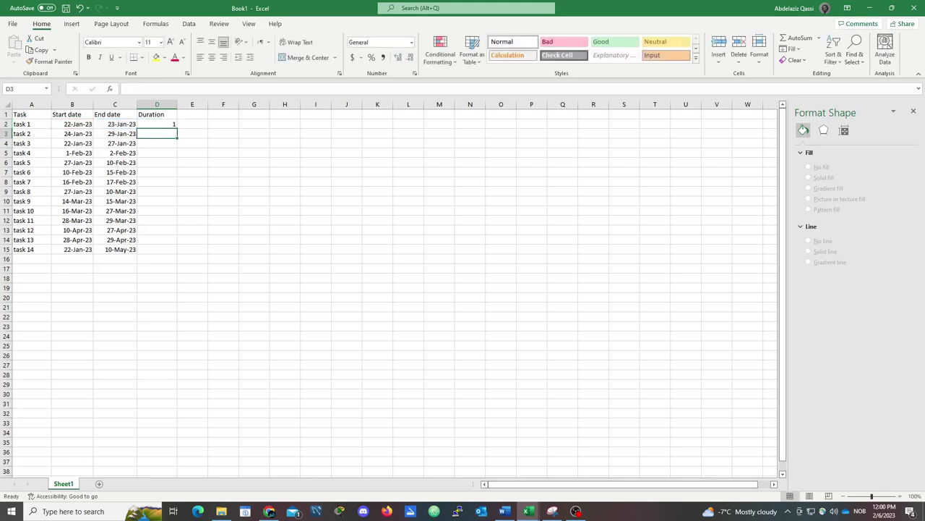
Step: Copy the D2 duration formula down through D15 for all 14 tasks
left_click(157, 123)
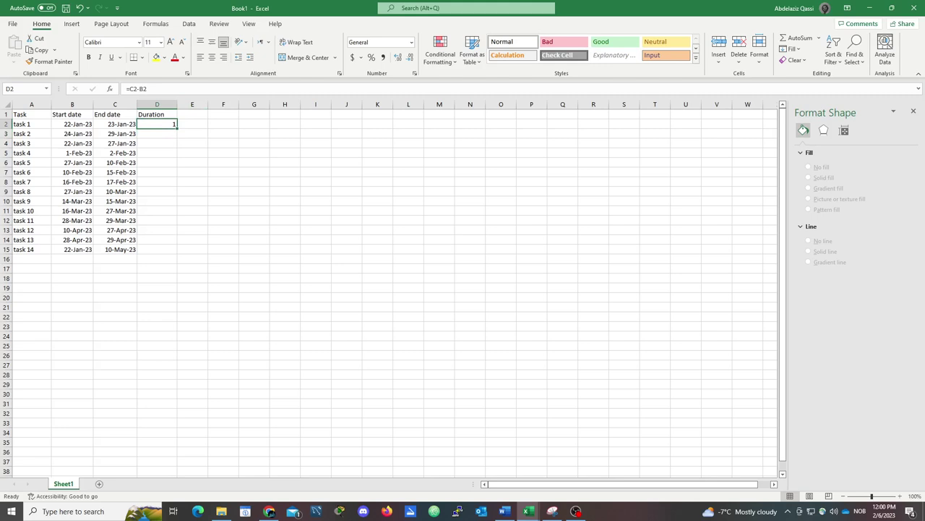
left_click_drag(176, 128, 176, 252)
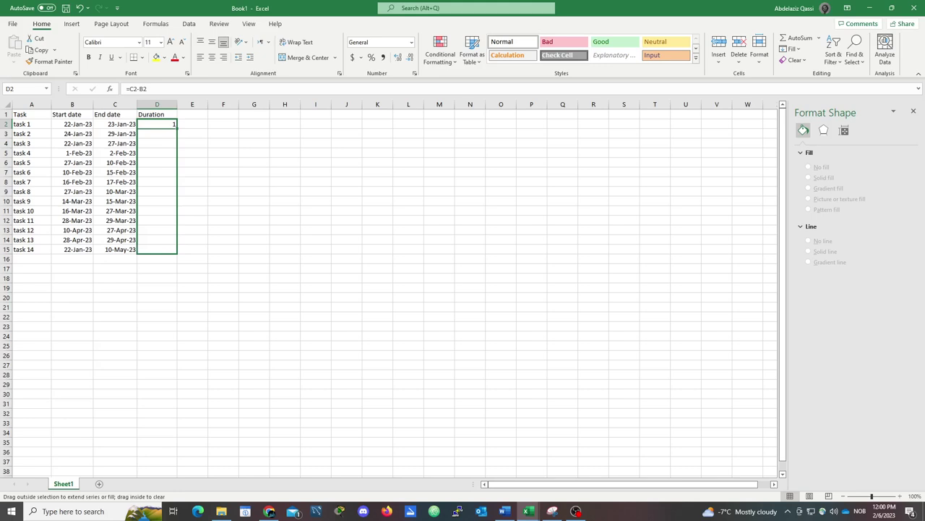
left_click_drag(176, 252, 176, 252)
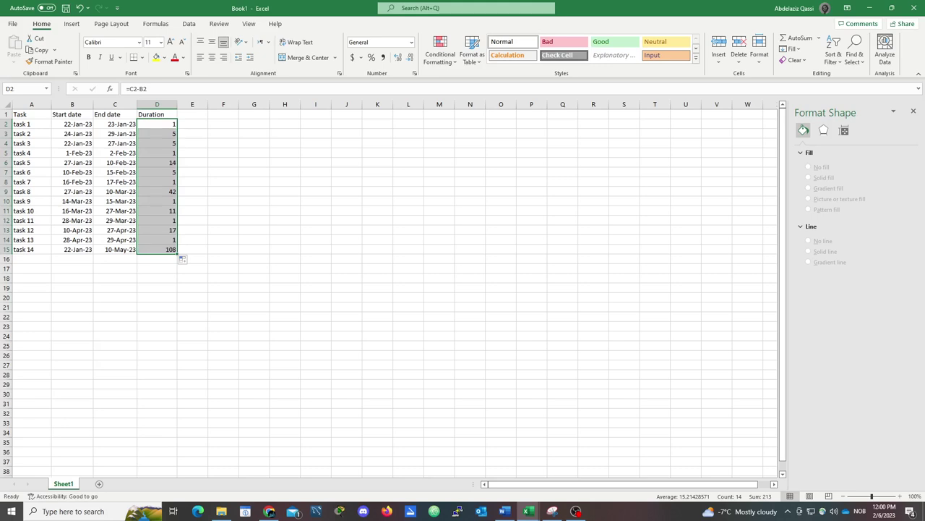
left_click(253, 287)
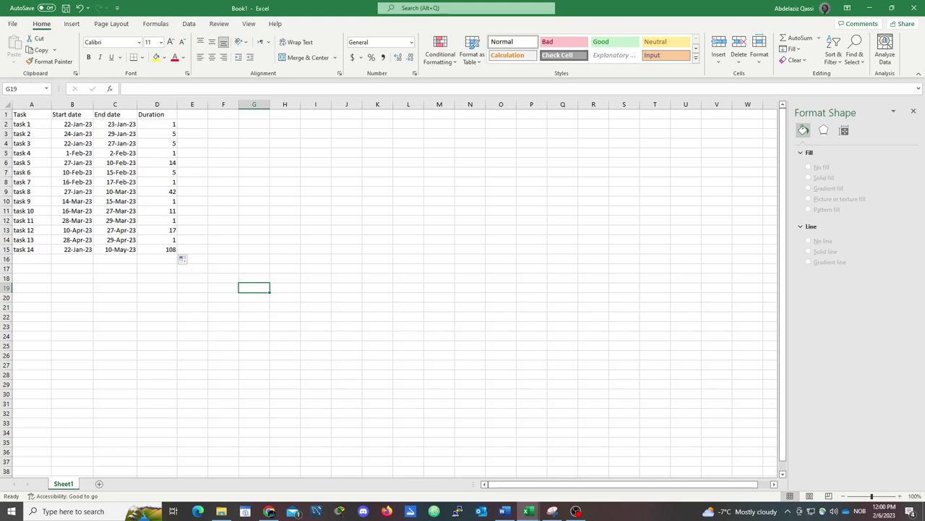
Step: Select the Start date range B1:B15 and insert a Stacked Bar chart from it
left_click(71, 114)
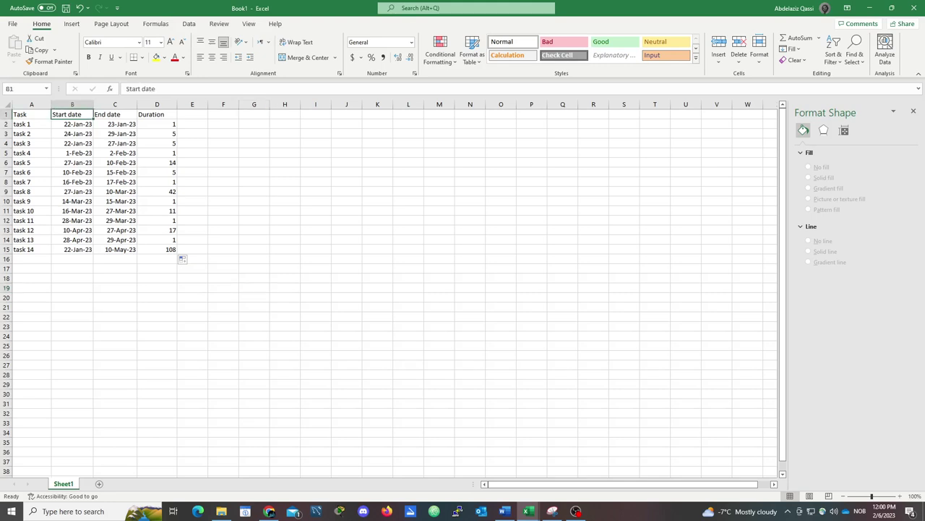
left_click_drag(71, 114, 72, 249)
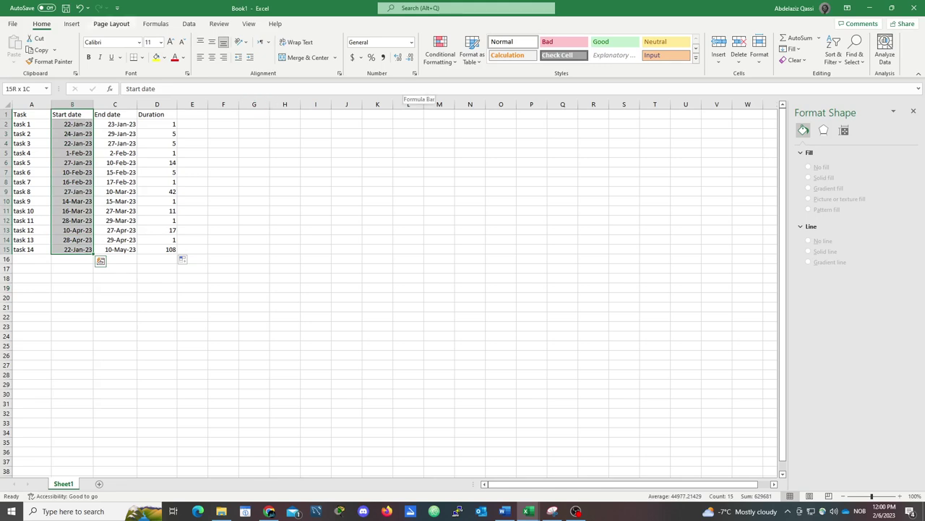
left_click(71, 24)
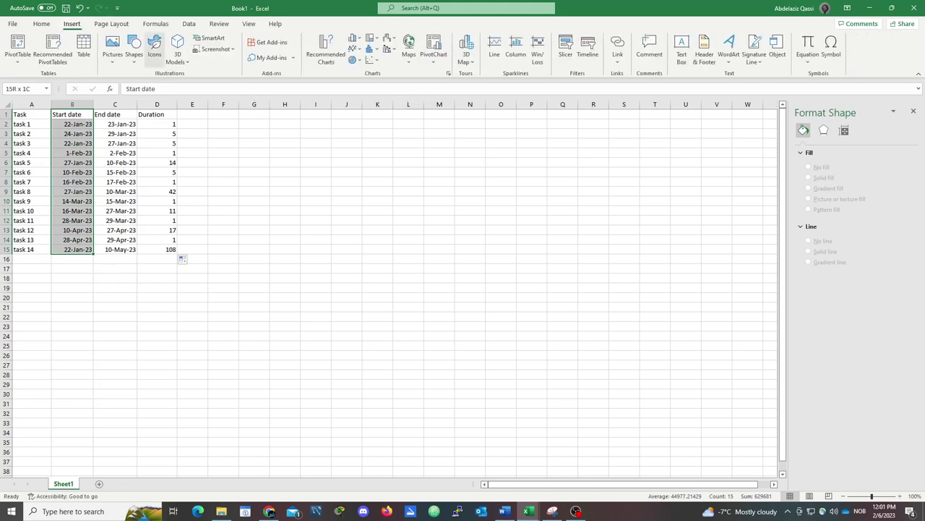
left_click(448, 73)
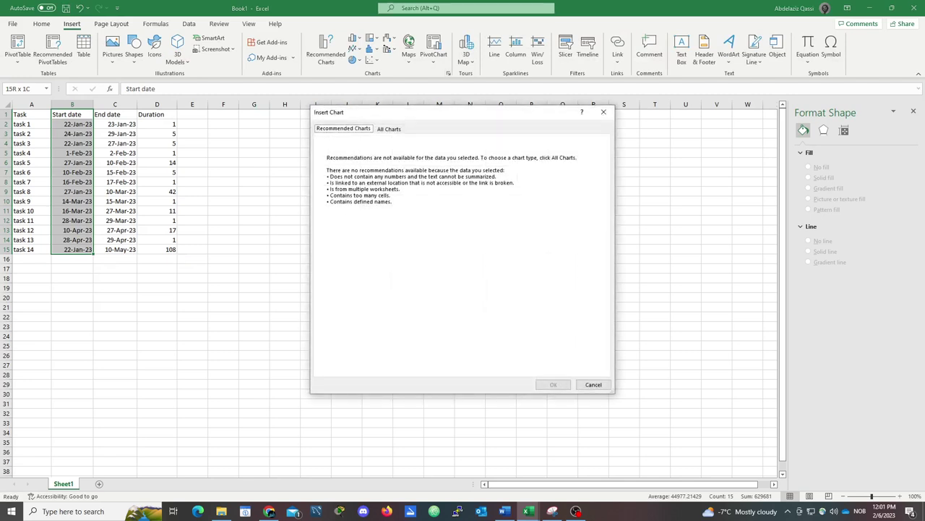
left_click(389, 129)
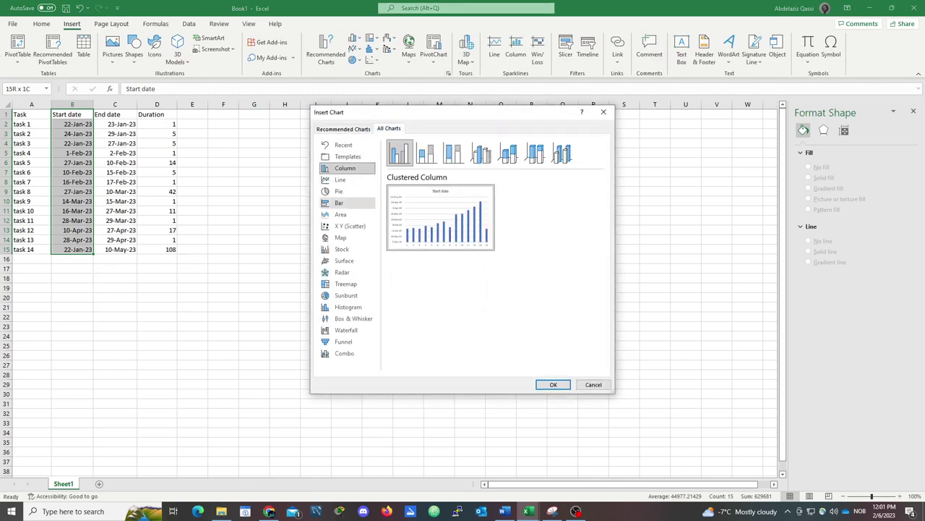
left_click(347, 203)
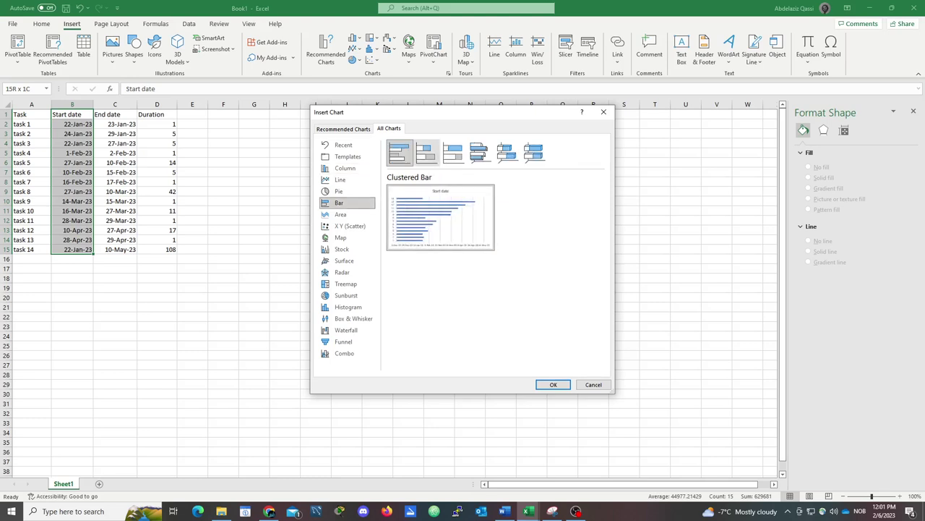
left_click(427, 152)
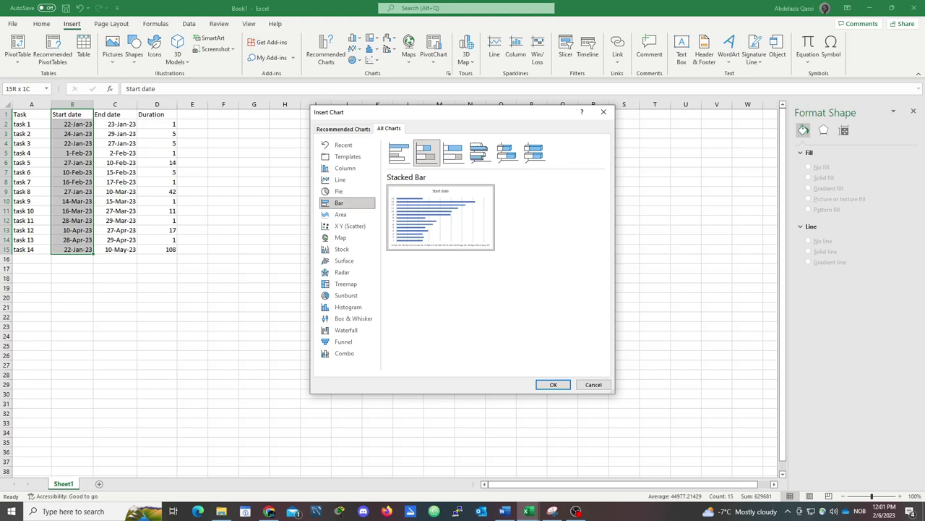
left_click(553, 384)
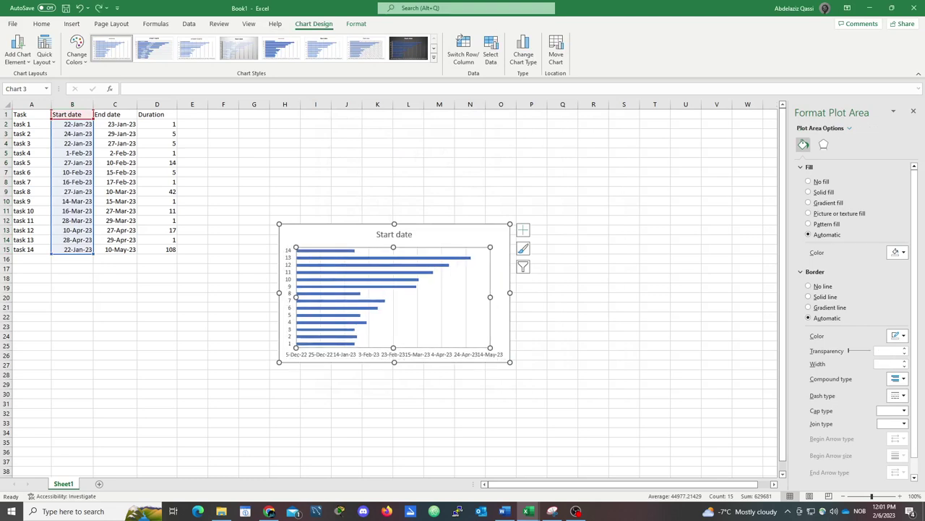
Step: Enlarge the chart and add a series named from D1 with values D2:D15
mouse_move(510, 224)
left_mouse_down()
mouse_move(669, 195)
mouse_move(668, 173)
left_mouse_up()
right_click(489, 256)
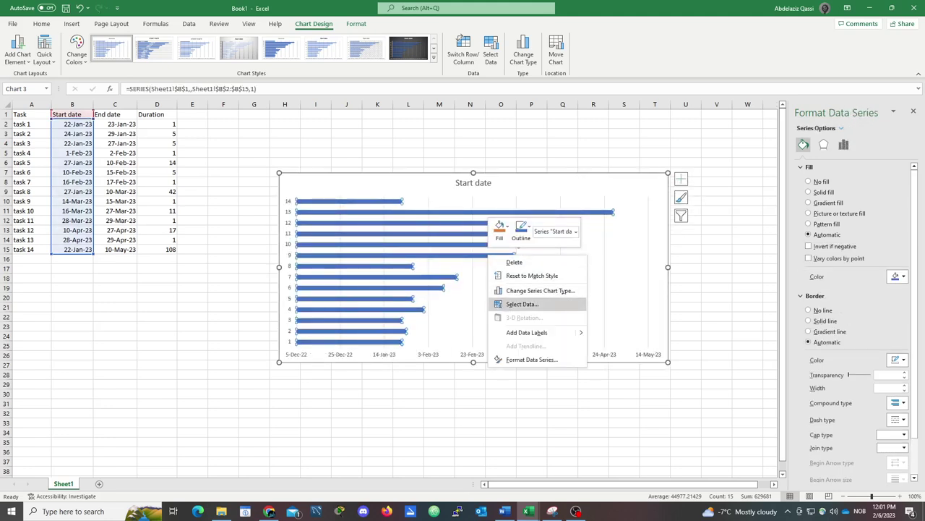
left_click(522, 304)
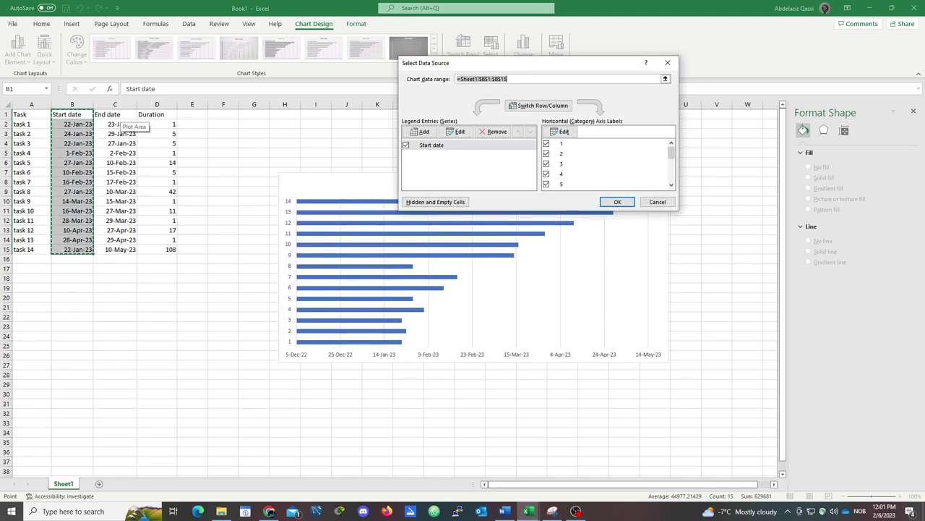
left_click(426, 132)
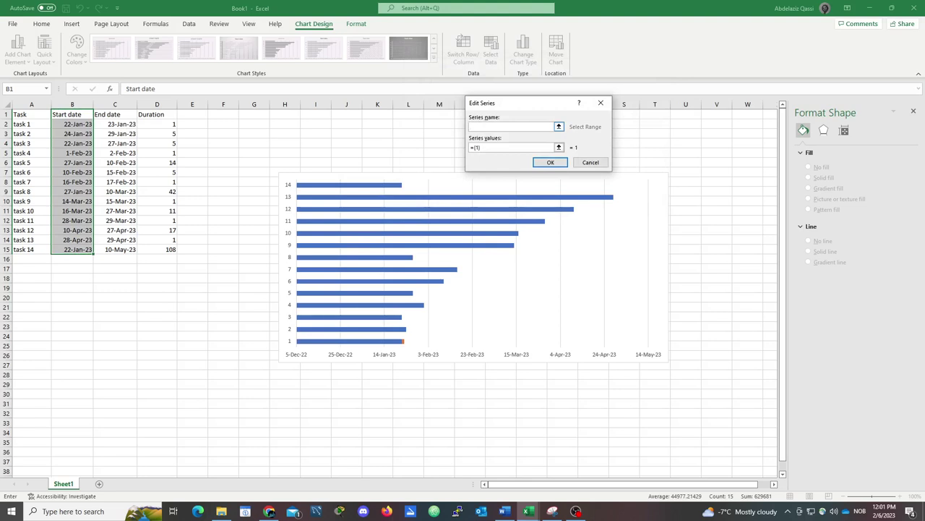
left_click(152, 114)
key("Tab")
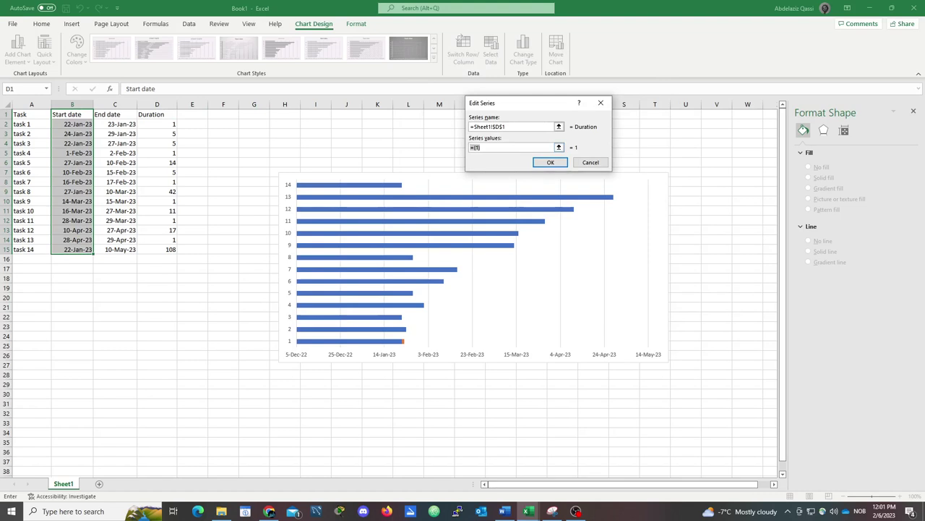
type("=")
left_click_drag(166, 123, 172, 250)
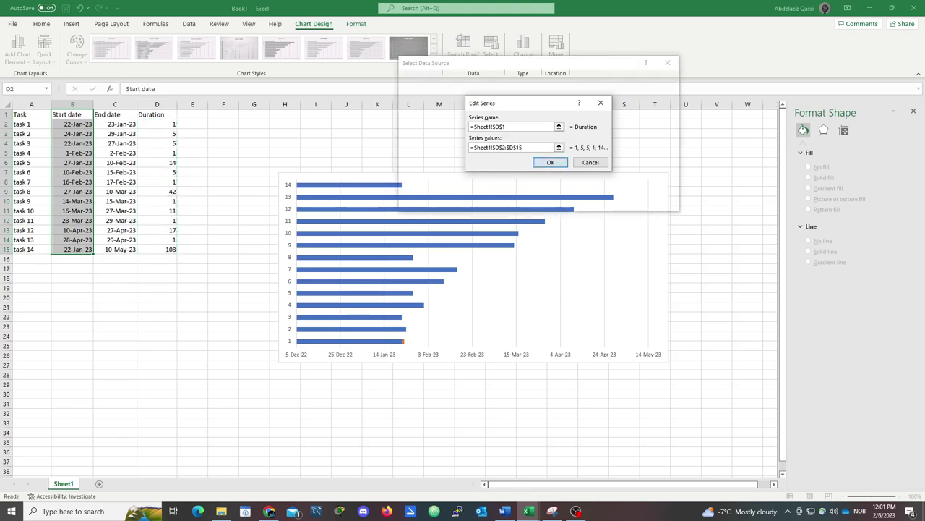
key("Return")
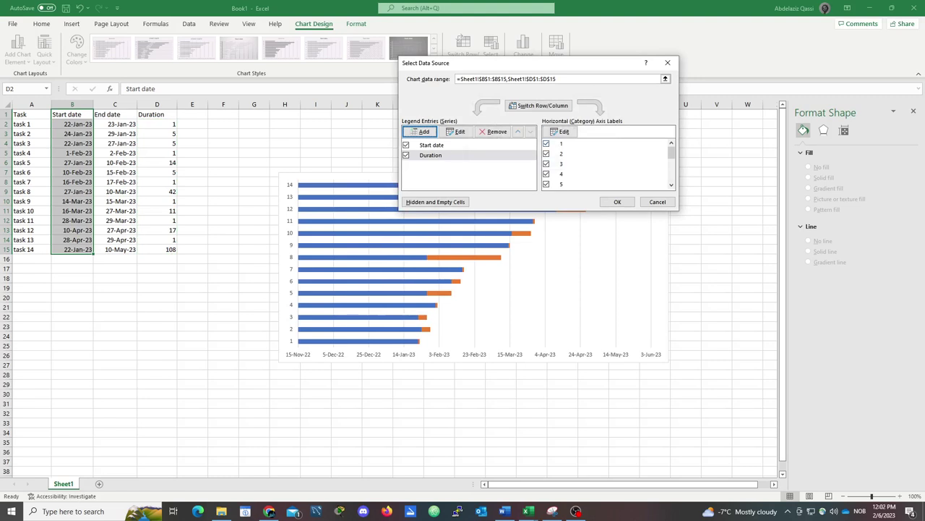
Step: Use the task names in A1:A15 as the chart's category axis labels
left_click(561, 132)
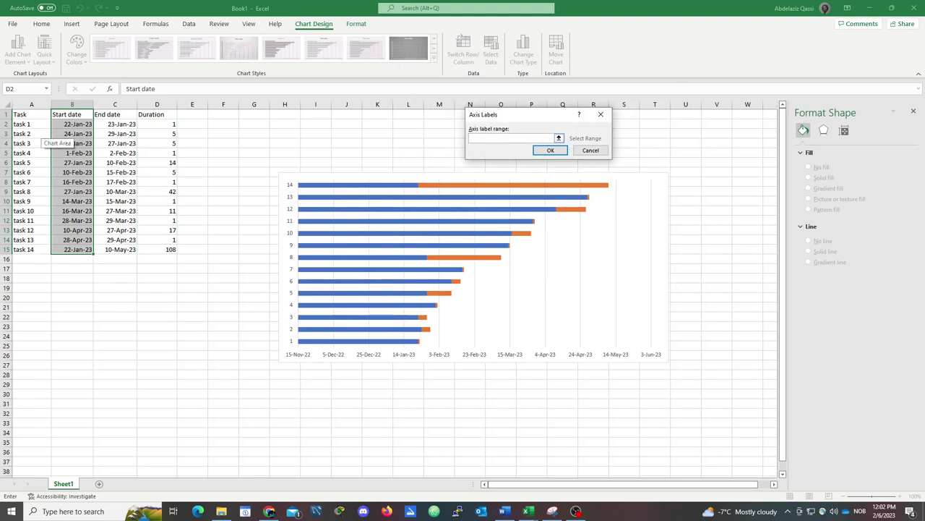
left_click(28, 114)
left_click_drag(28, 116, 29, 201)
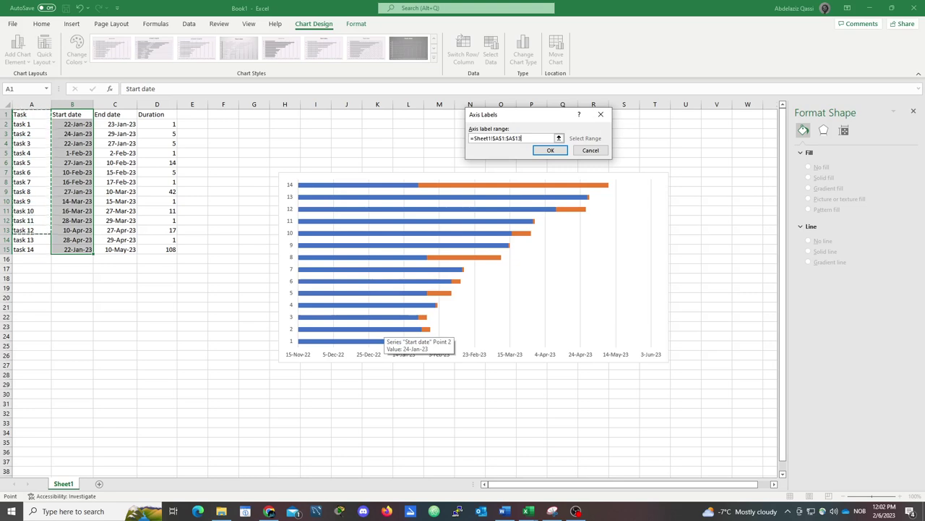
left_click_drag(29, 201, 28, 250)
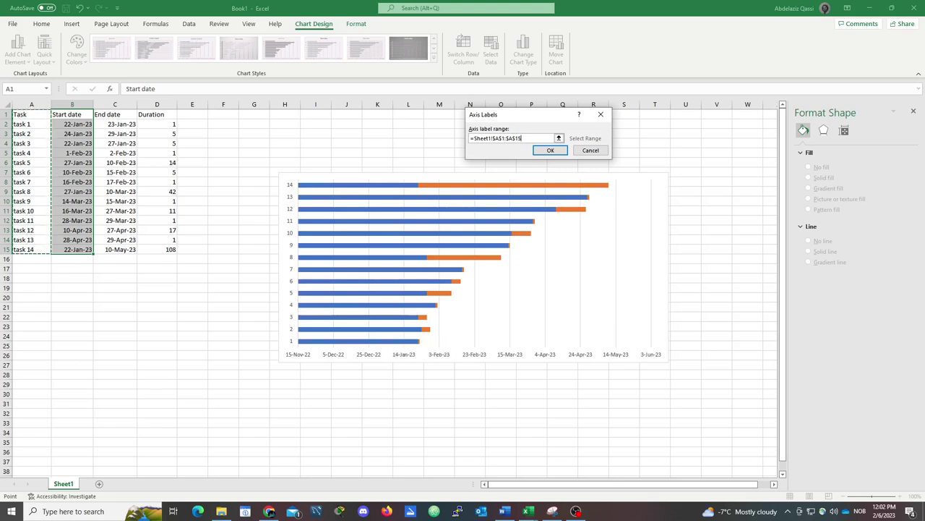
left_click(551, 150)
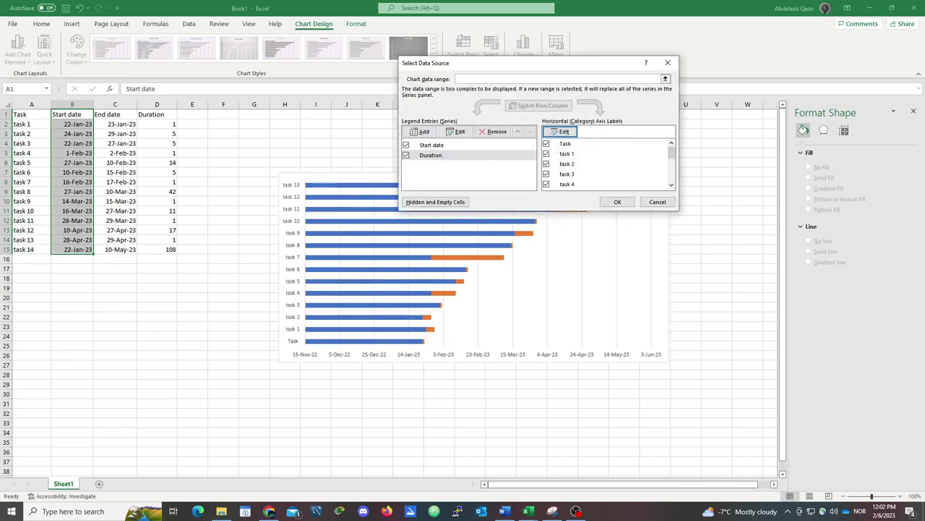
left_click(618, 202)
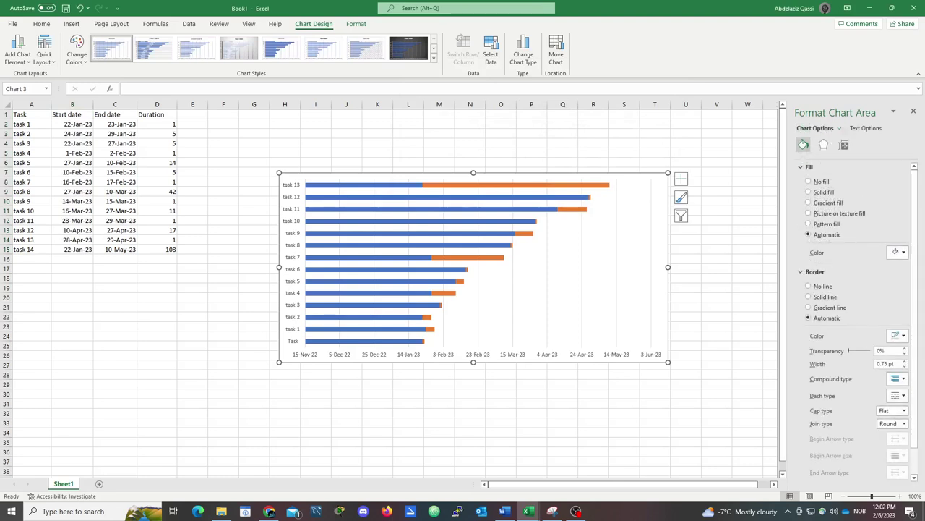
Step: Set the blue Start date series to No fill, leaving only the orange Duration bars
left_click(362, 185)
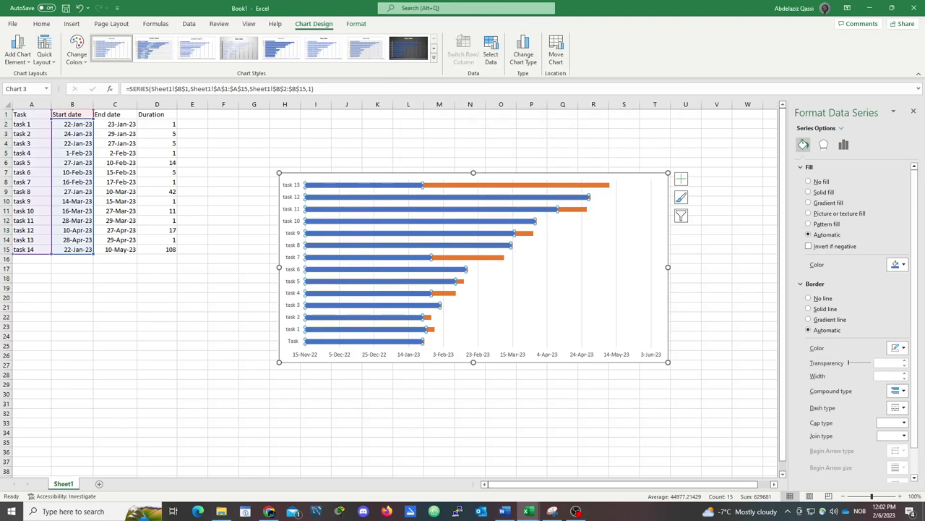
left_click(517, 185)
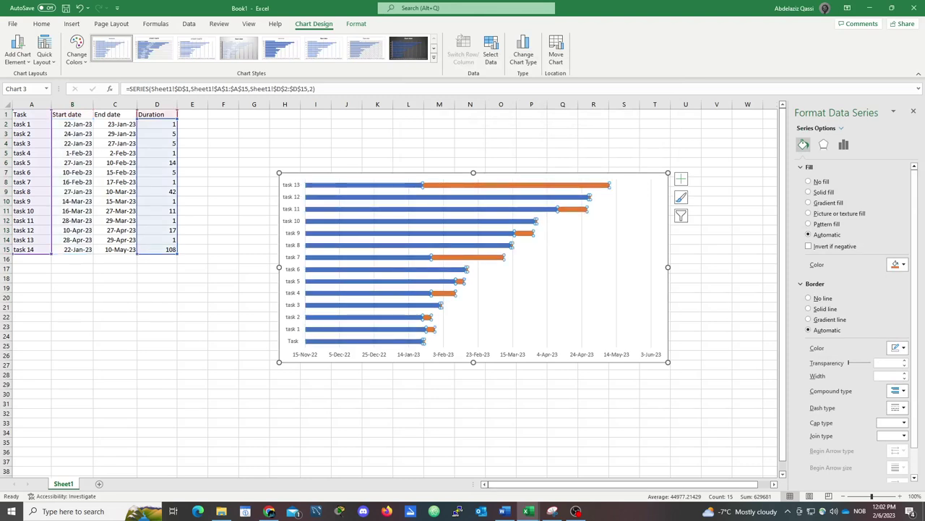
key("Up")
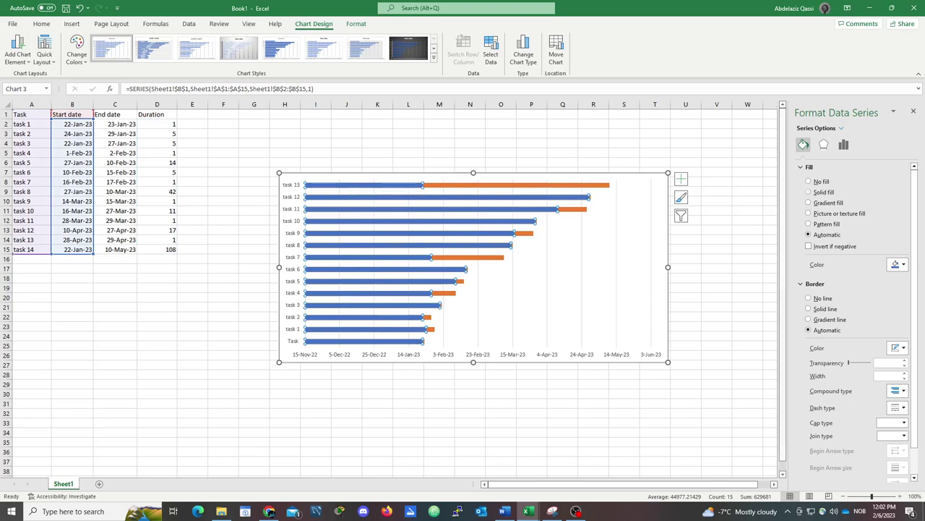
left_click(808, 181)
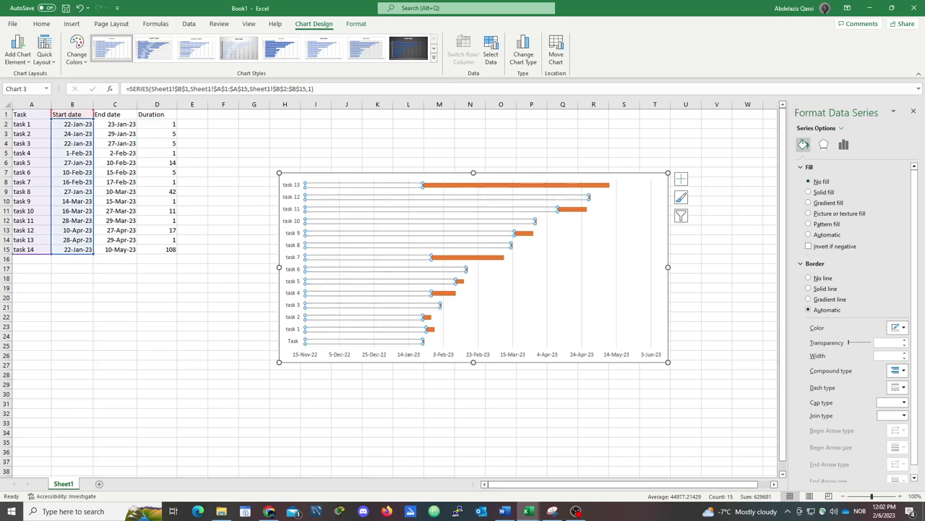
left_click(499, 190)
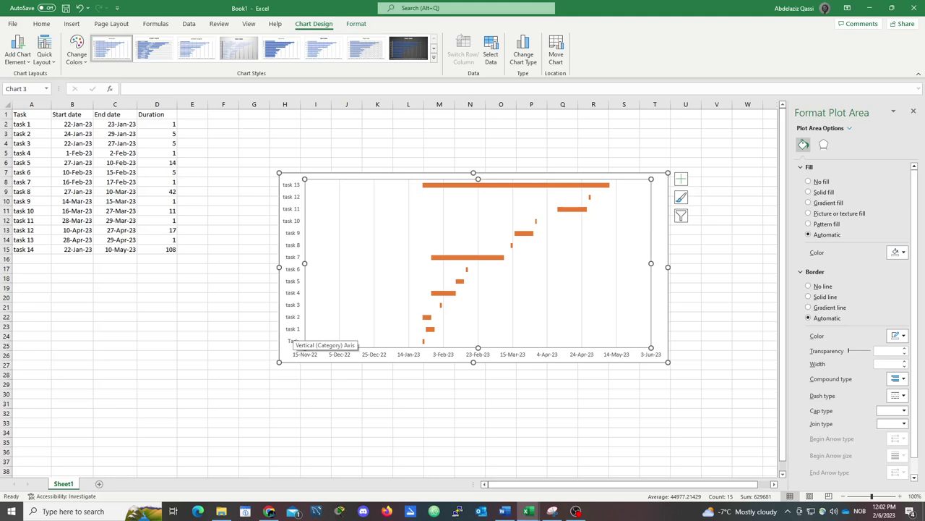
Step: Turn on Categories in reverse order for the task axis and slightly enlarge the chart
right_click(291, 340)
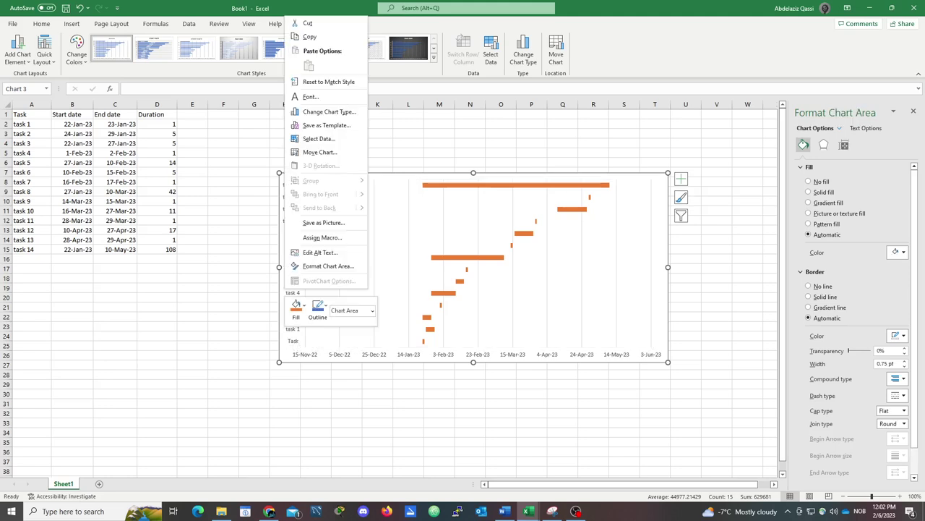
key("Escape")
left_click(293, 339)
right_click(293, 314)
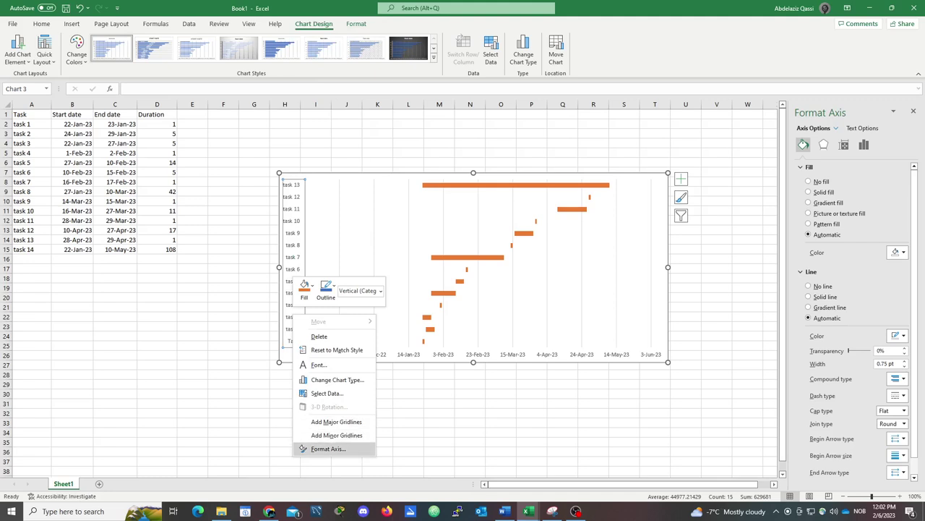
left_click(329, 448)
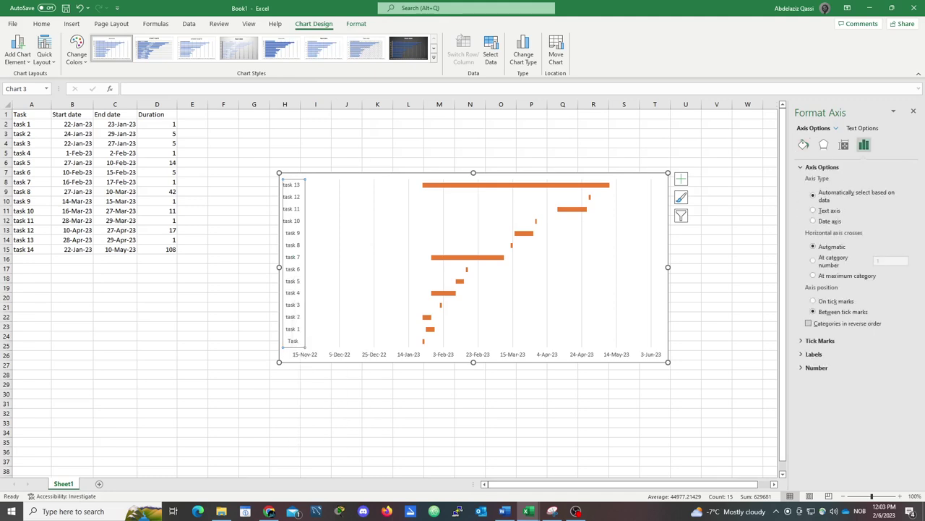
left_click(809, 324)
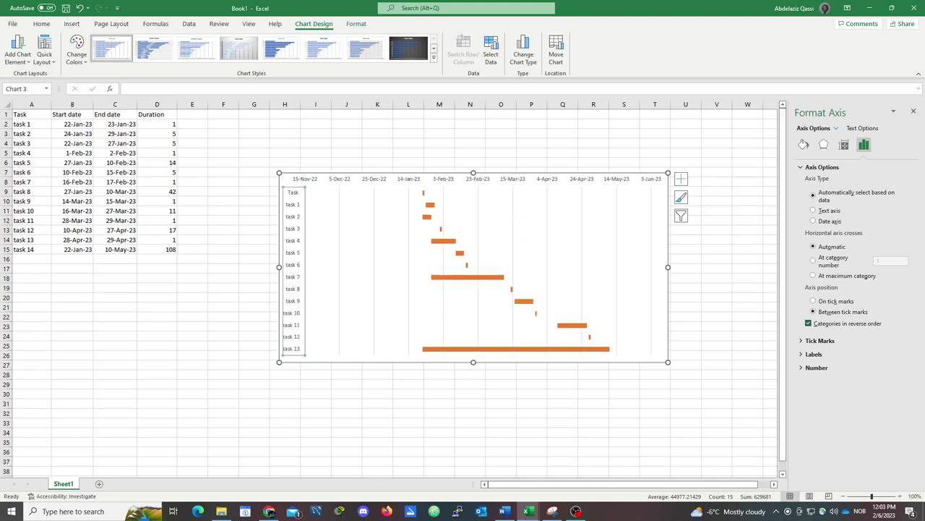
left_click_drag(668, 362, 686, 374)
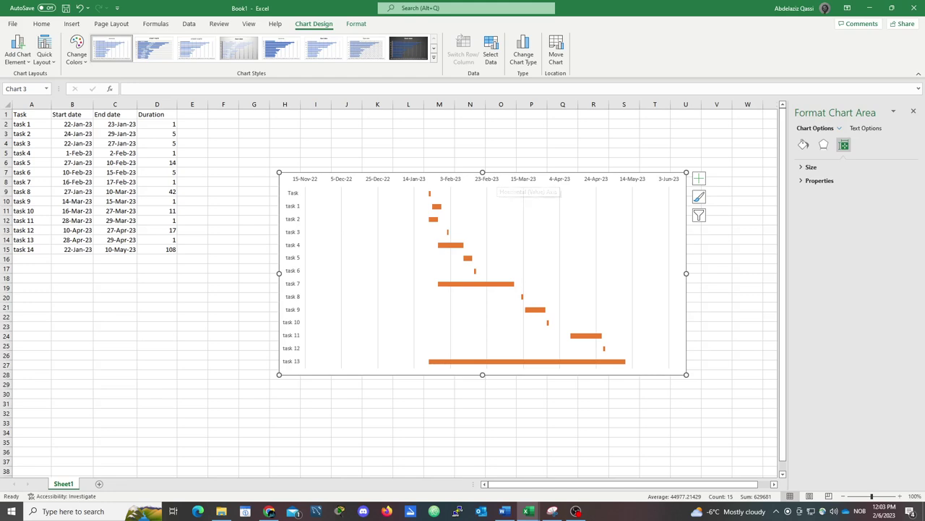
left_click(72, 123)
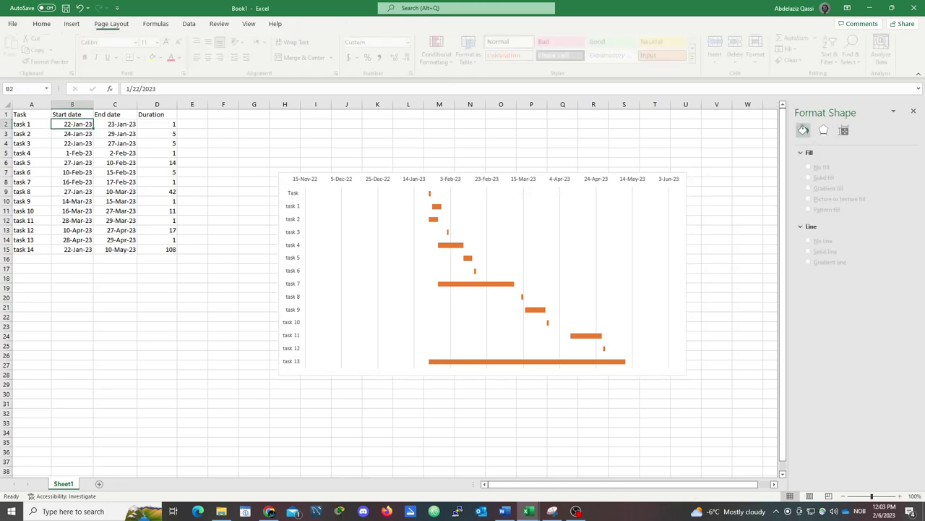
Step: Copy the first start date into K3 and the last end date 10-May-23 into L3
key("ctrl+c")
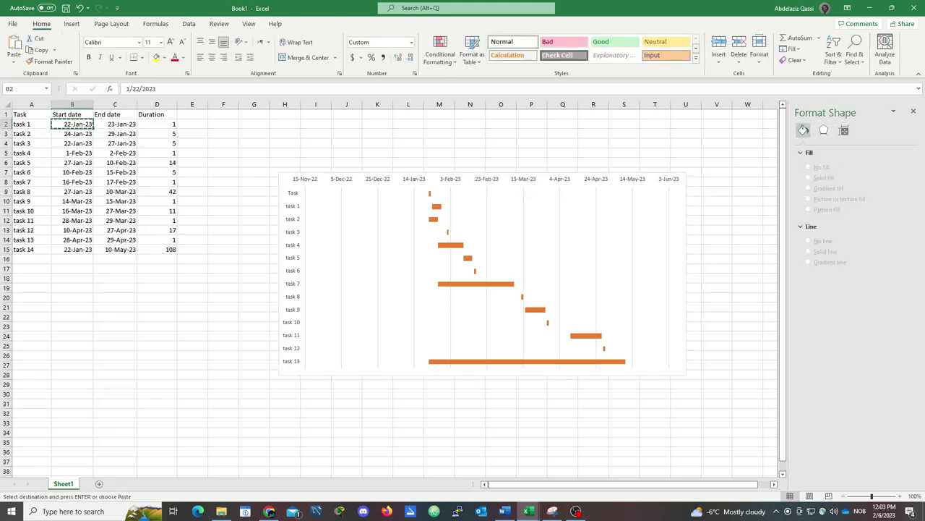
left_click(377, 133)
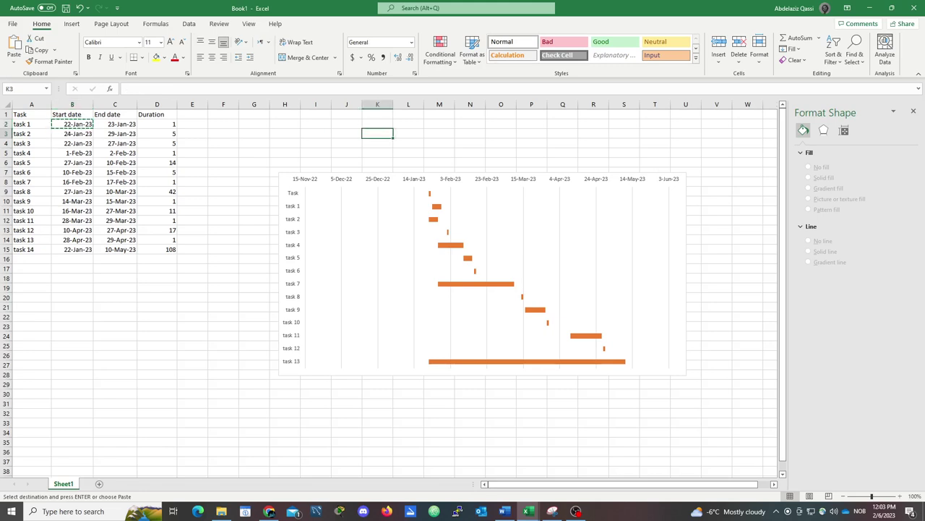
left_click_drag(394, 104, 411, 105)
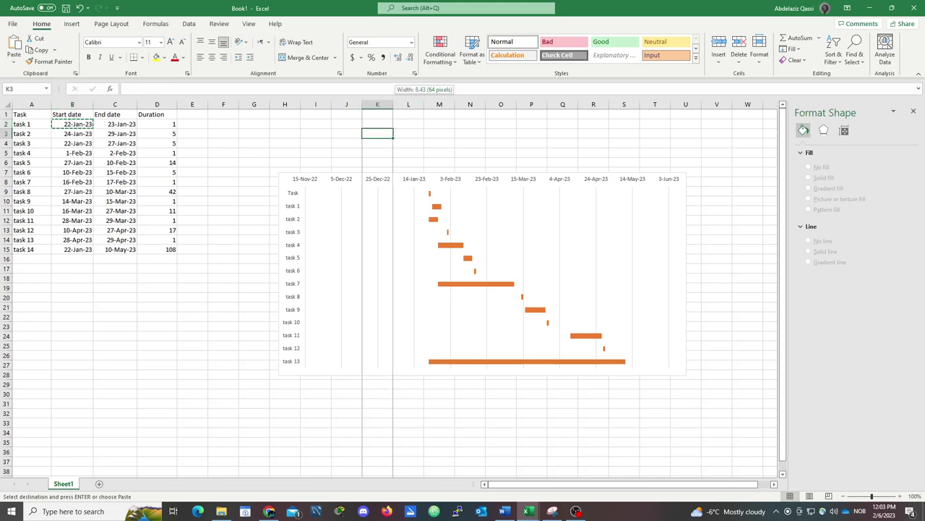
key("ctrl+v")
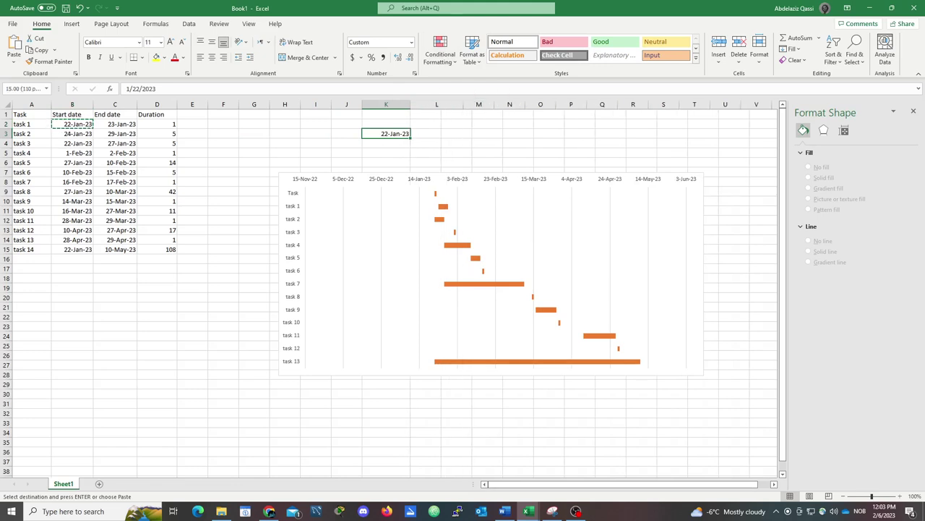
left_click_drag(441, 104, 463, 104)
left_click(115, 249)
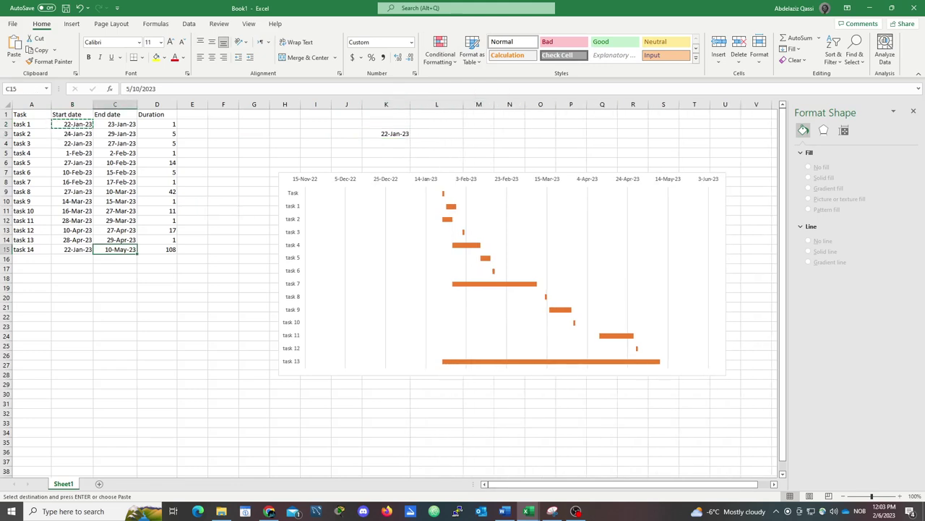
key("Escape")
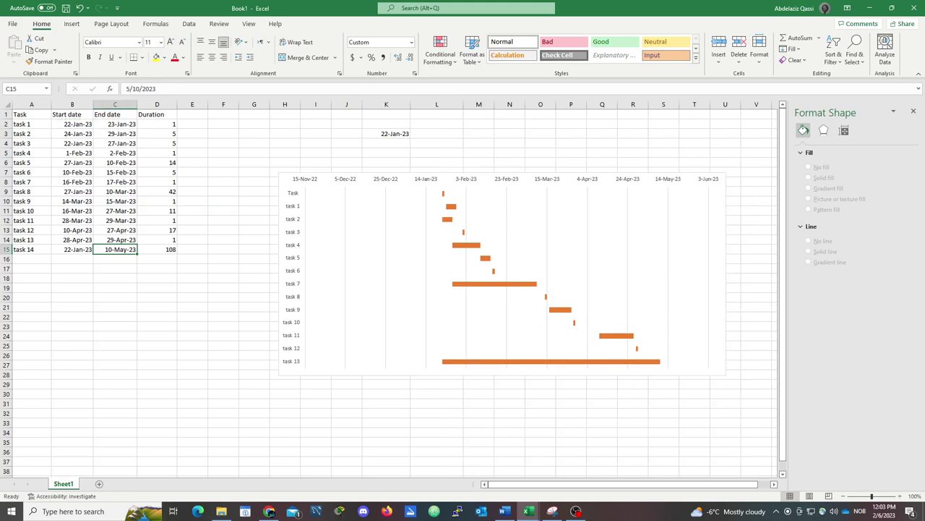
key("ctrl+c")
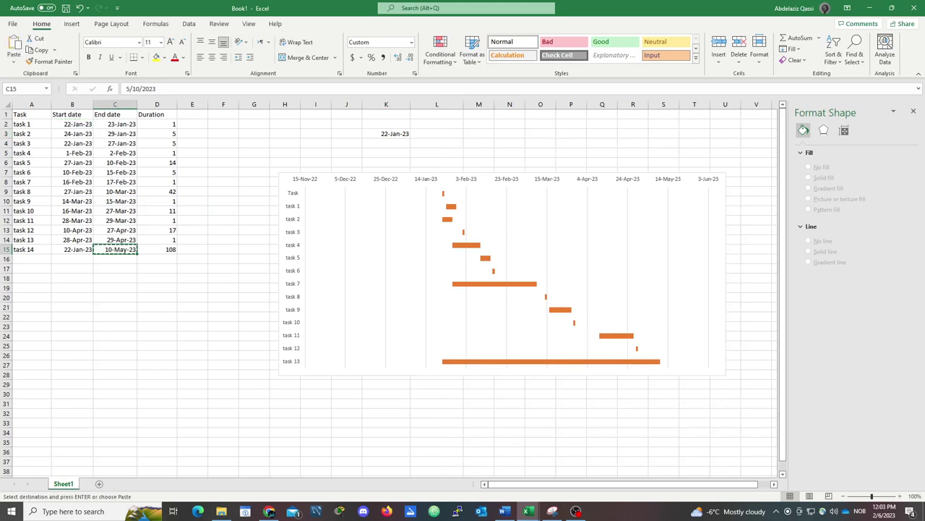
left_click(436, 133)
key("ctrl+v")
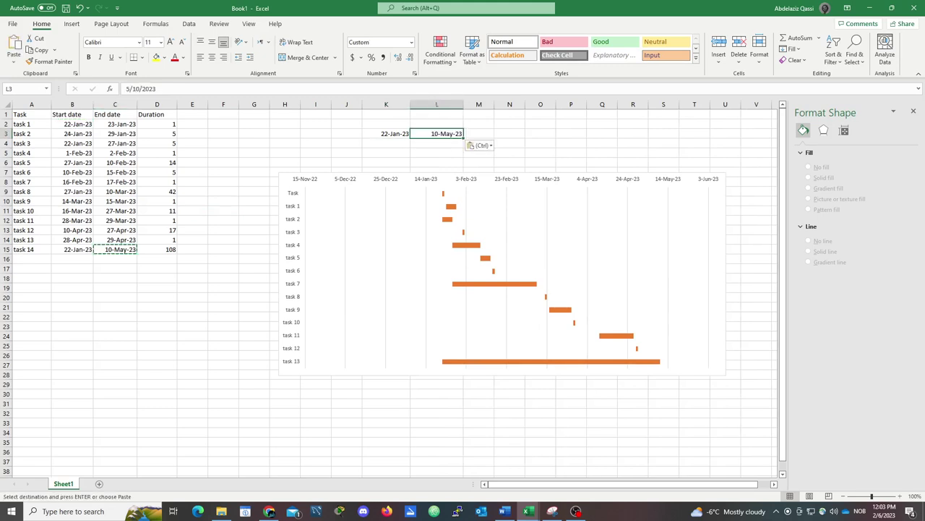
Step: Format K3:L3 as General so they show serial numbers 44948 and 45056
mouse_move(395, 311)
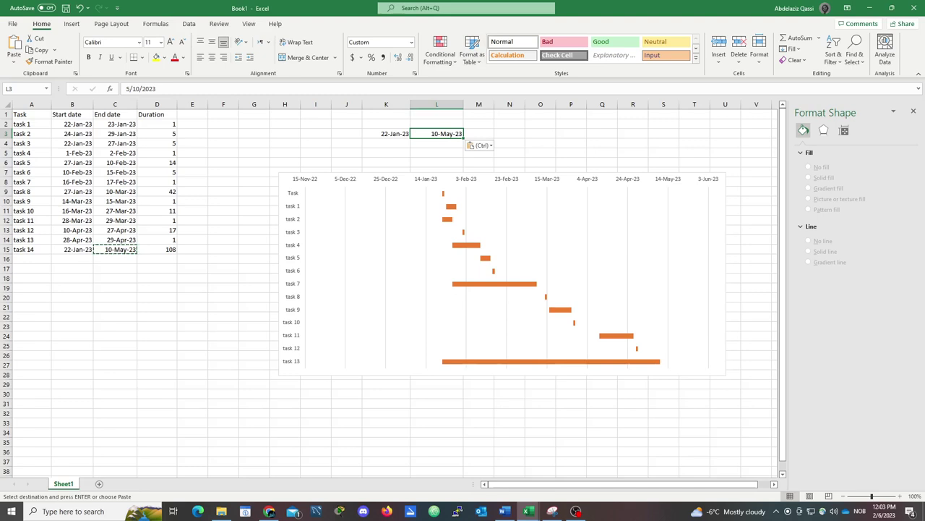
key("Left")
key("Right")
key("Left")
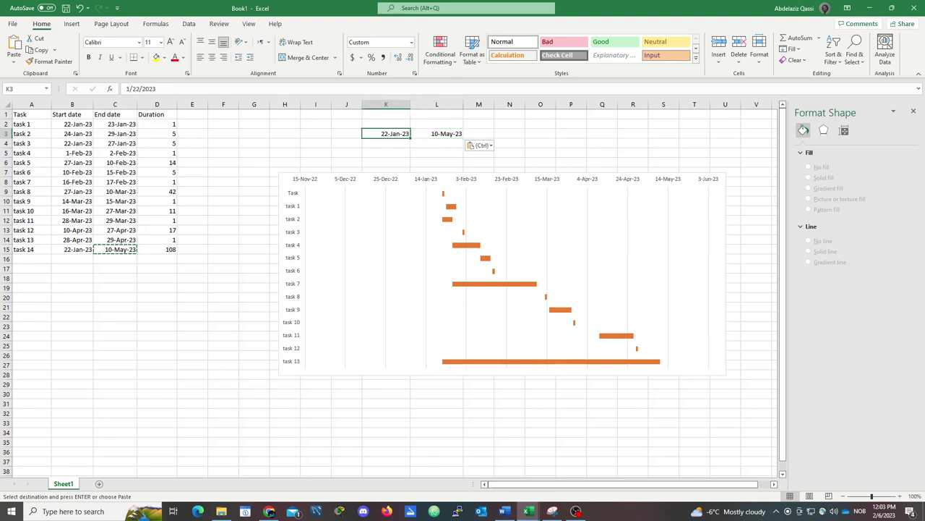
key("shift+Right")
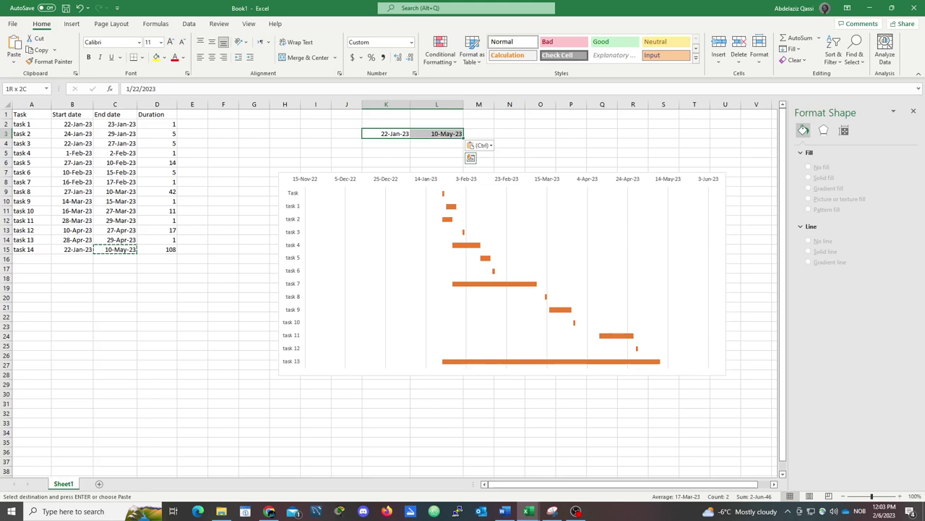
key("Escape")
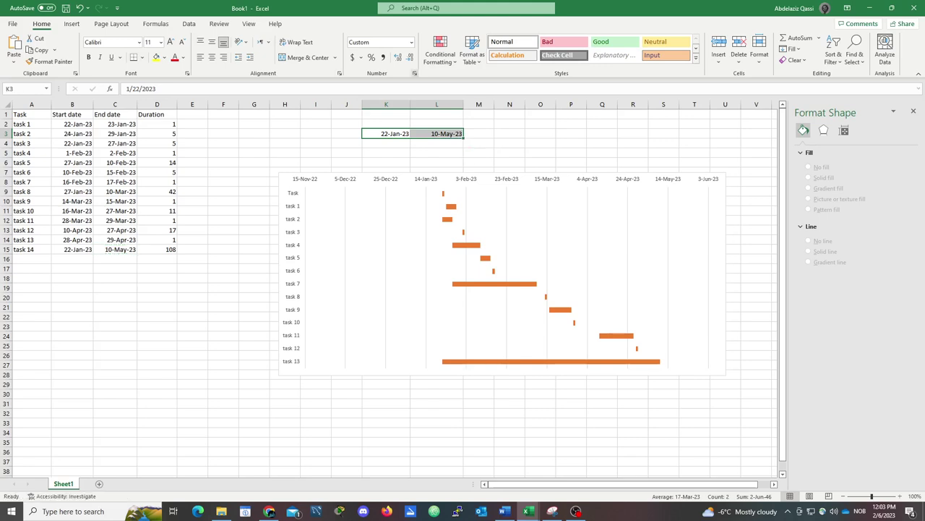
key("ctrl+1")
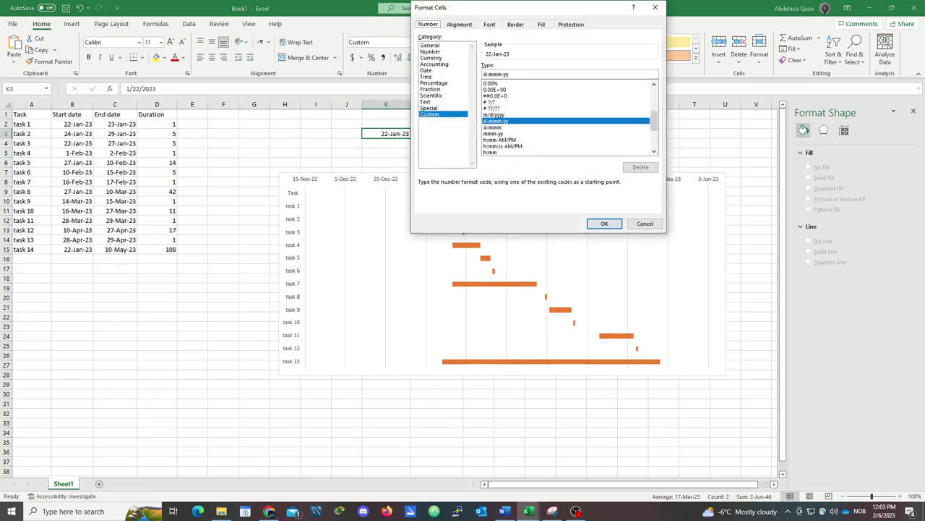
left_click(429, 44)
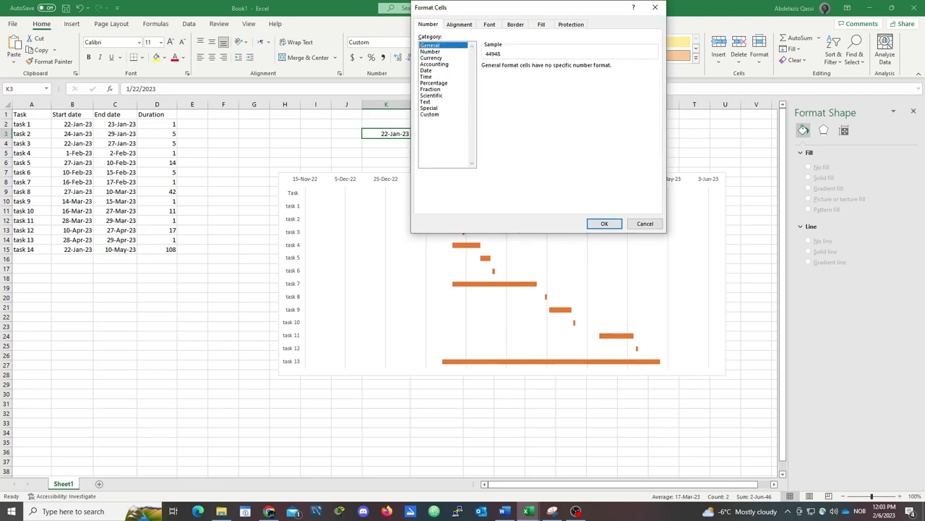
left_click(604, 224)
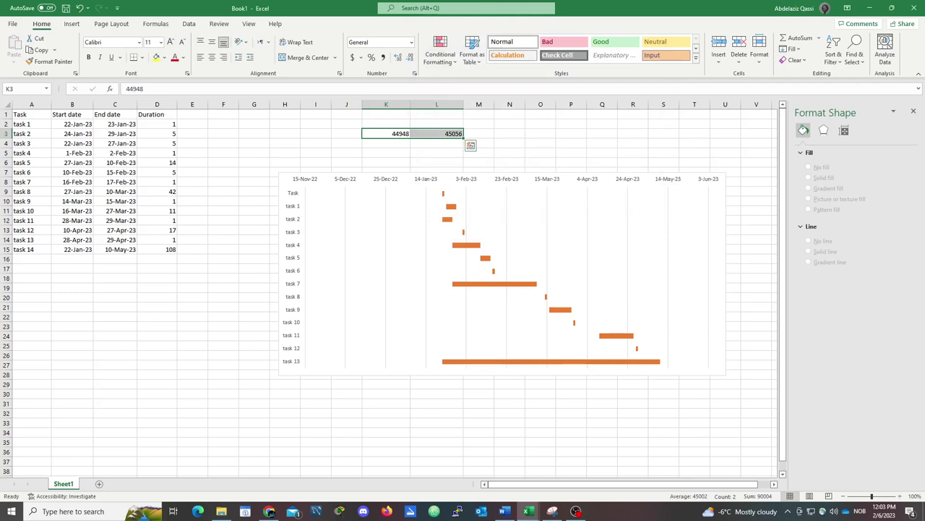
Step: Set the date axis bounds to minimum 44948 and maximum 45056
left_click(501, 179)
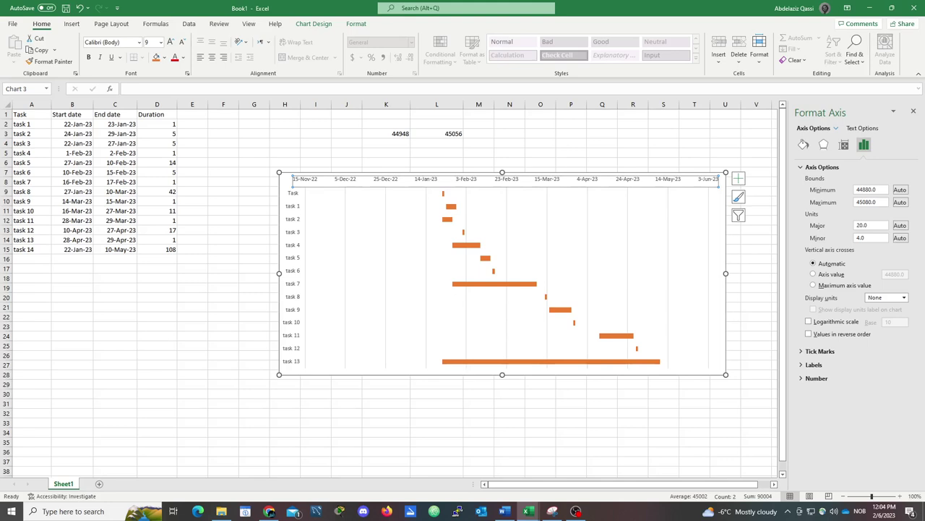
left_click_drag(877, 190, 856, 190)
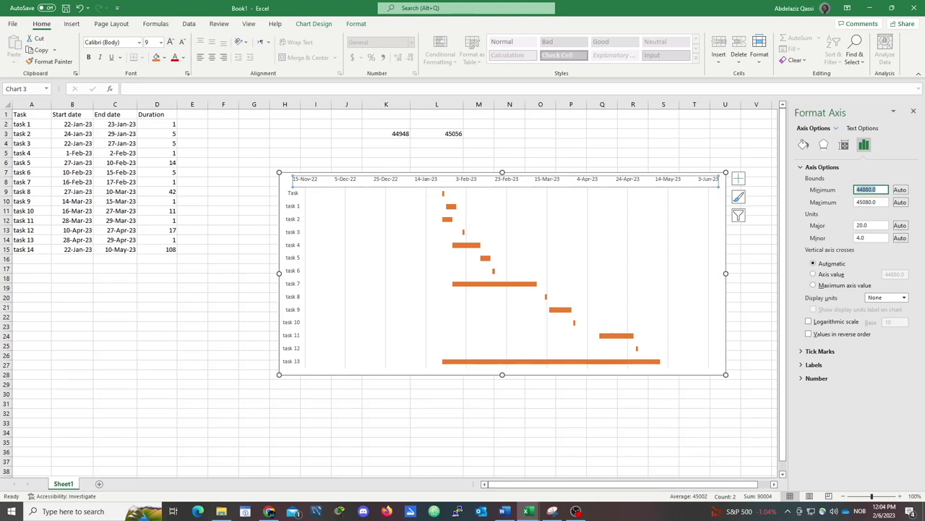
type("44")
type("948")
key("Tab")
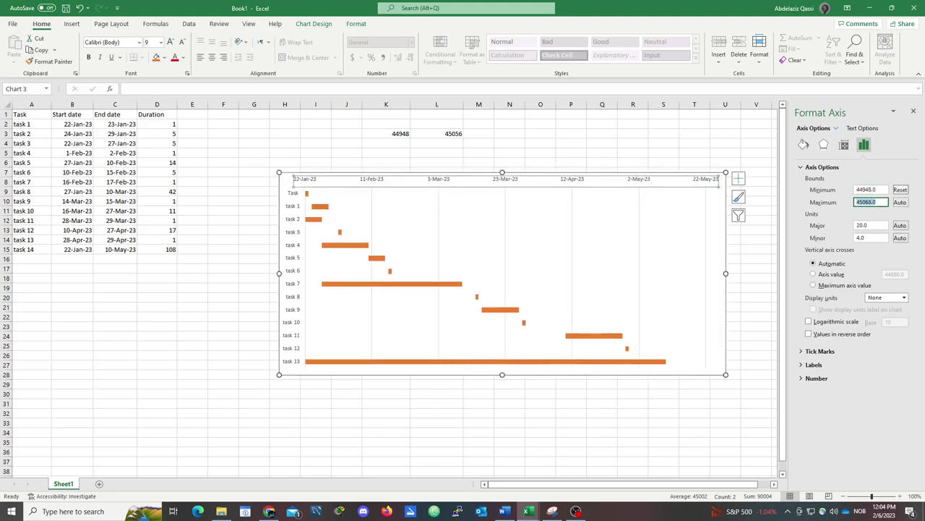
type("45")
type("05")
type("6")
left_click(635, 239)
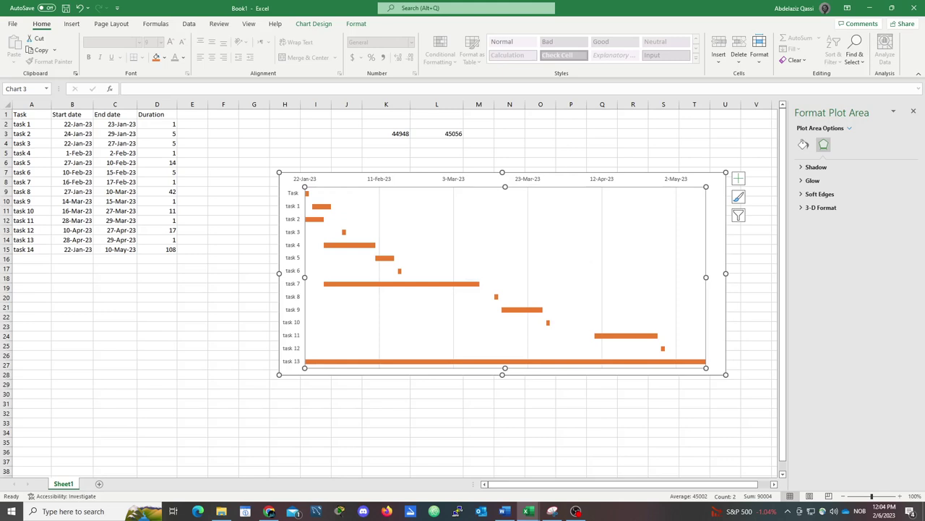
Step: Fill the individual task 7 and task 13 Duration bars solid green
left_click(420, 284)
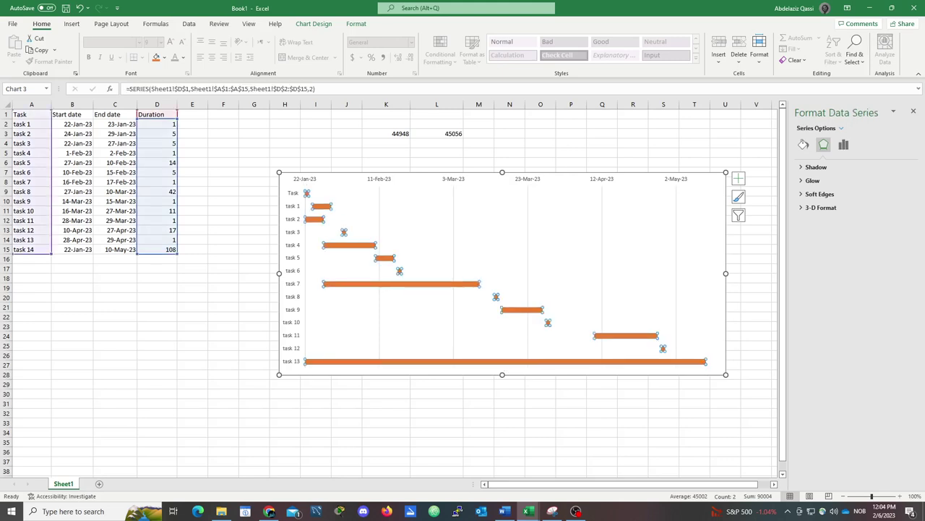
left_click(419, 283)
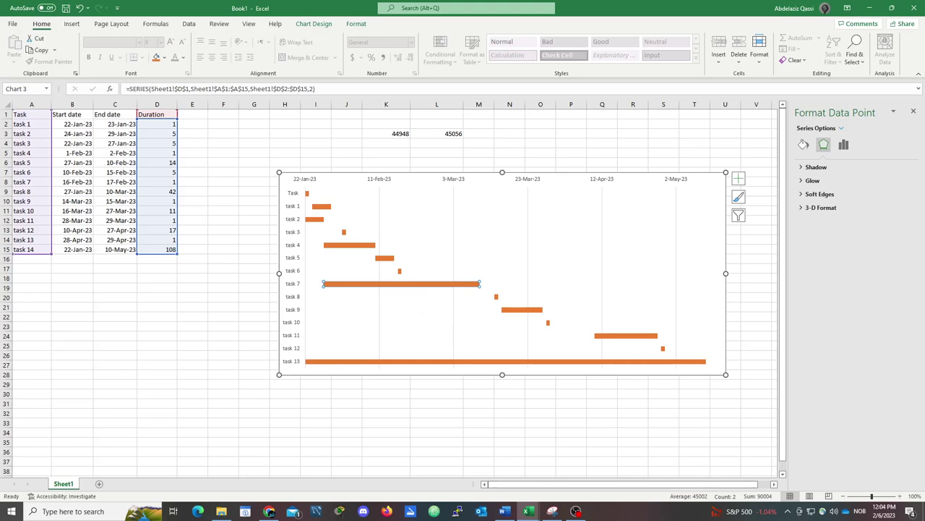
mouse_move(377, 284)
left_click(803, 145)
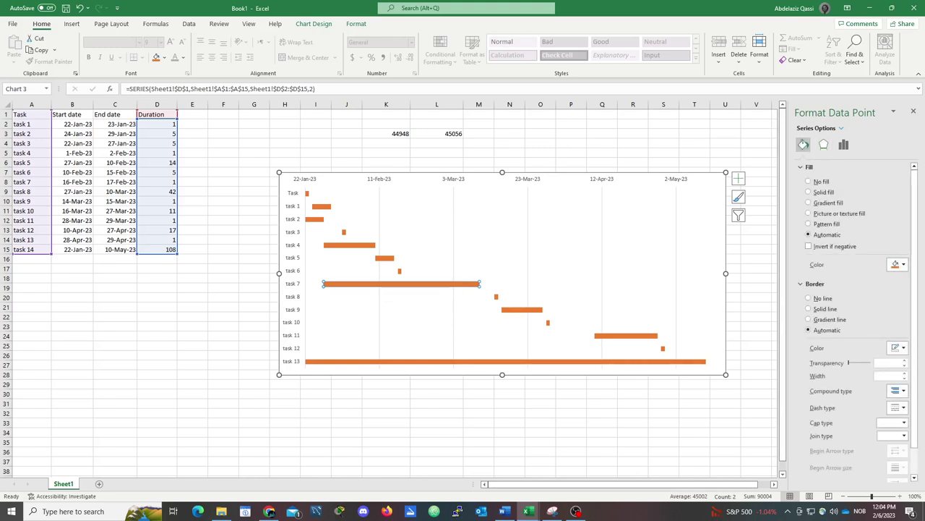
left_click(897, 265)
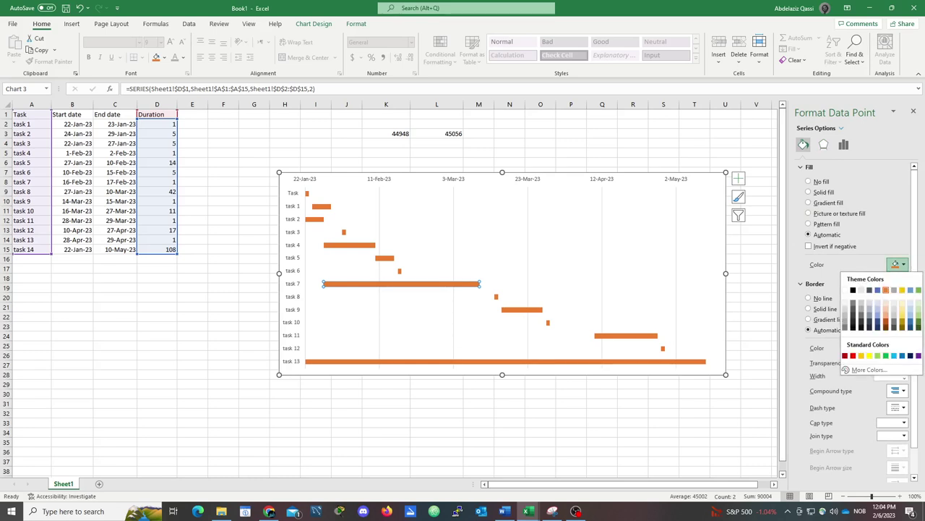
left_click(886, 356)
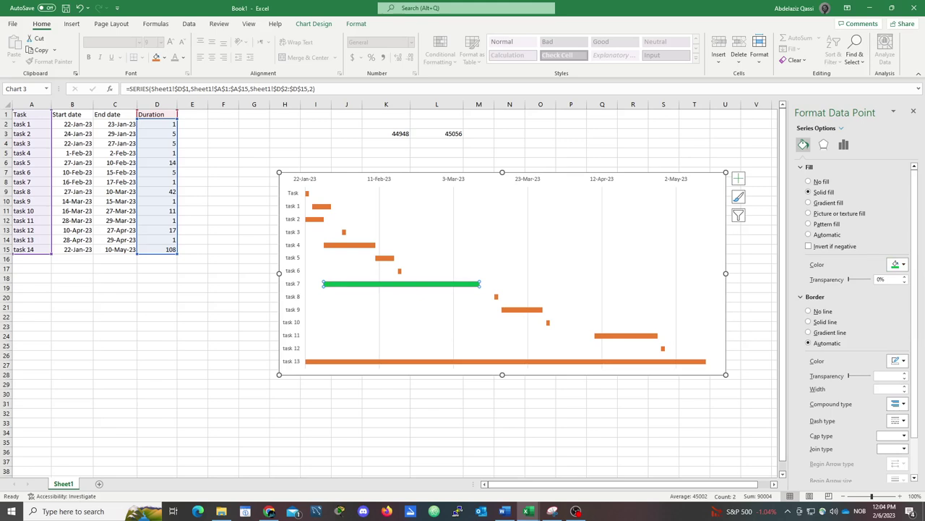
left_click(506, 360)
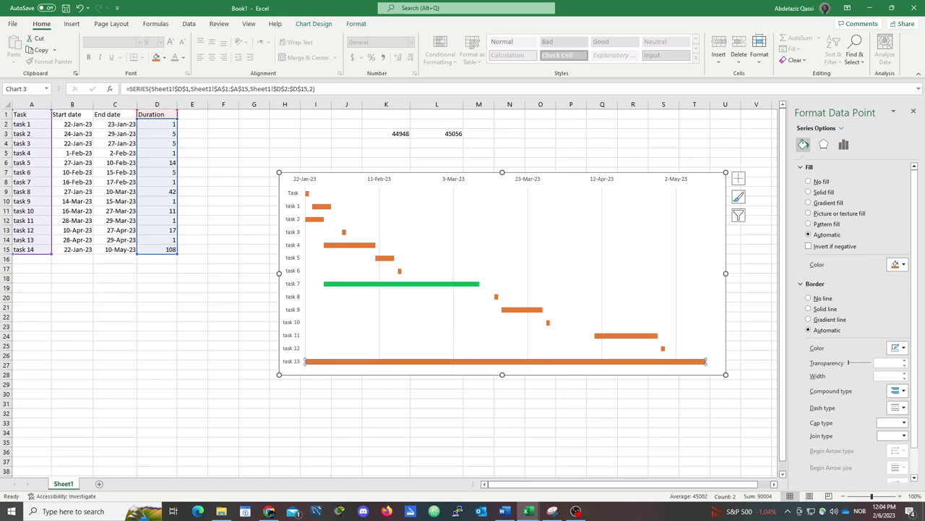
left_click(897, 264)
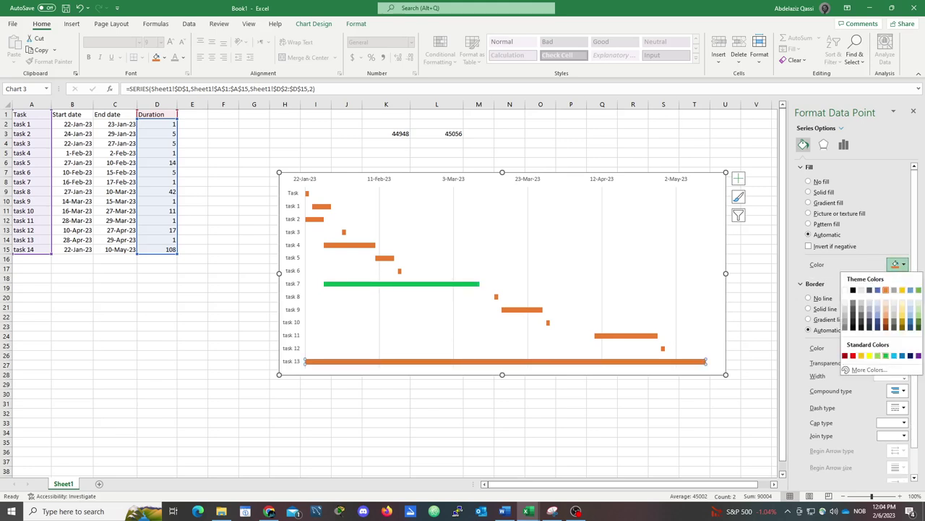
left_click(886, 356)
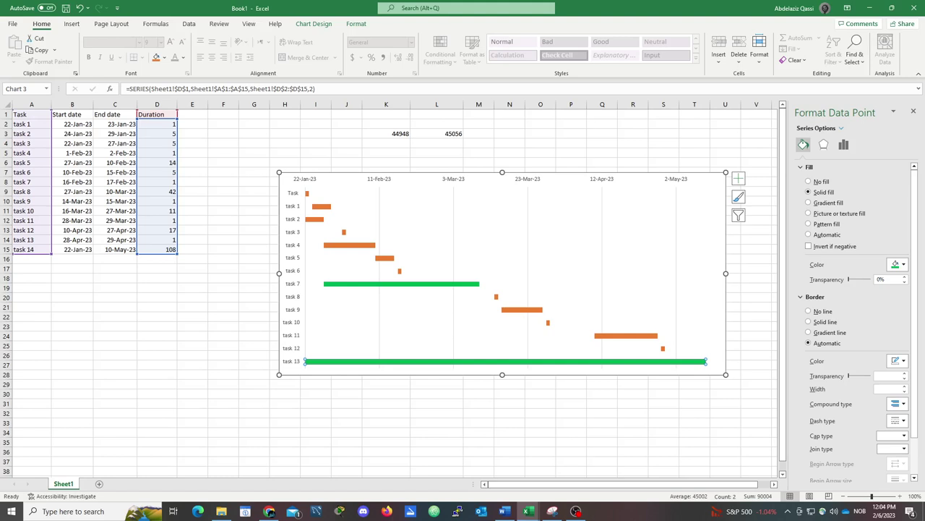